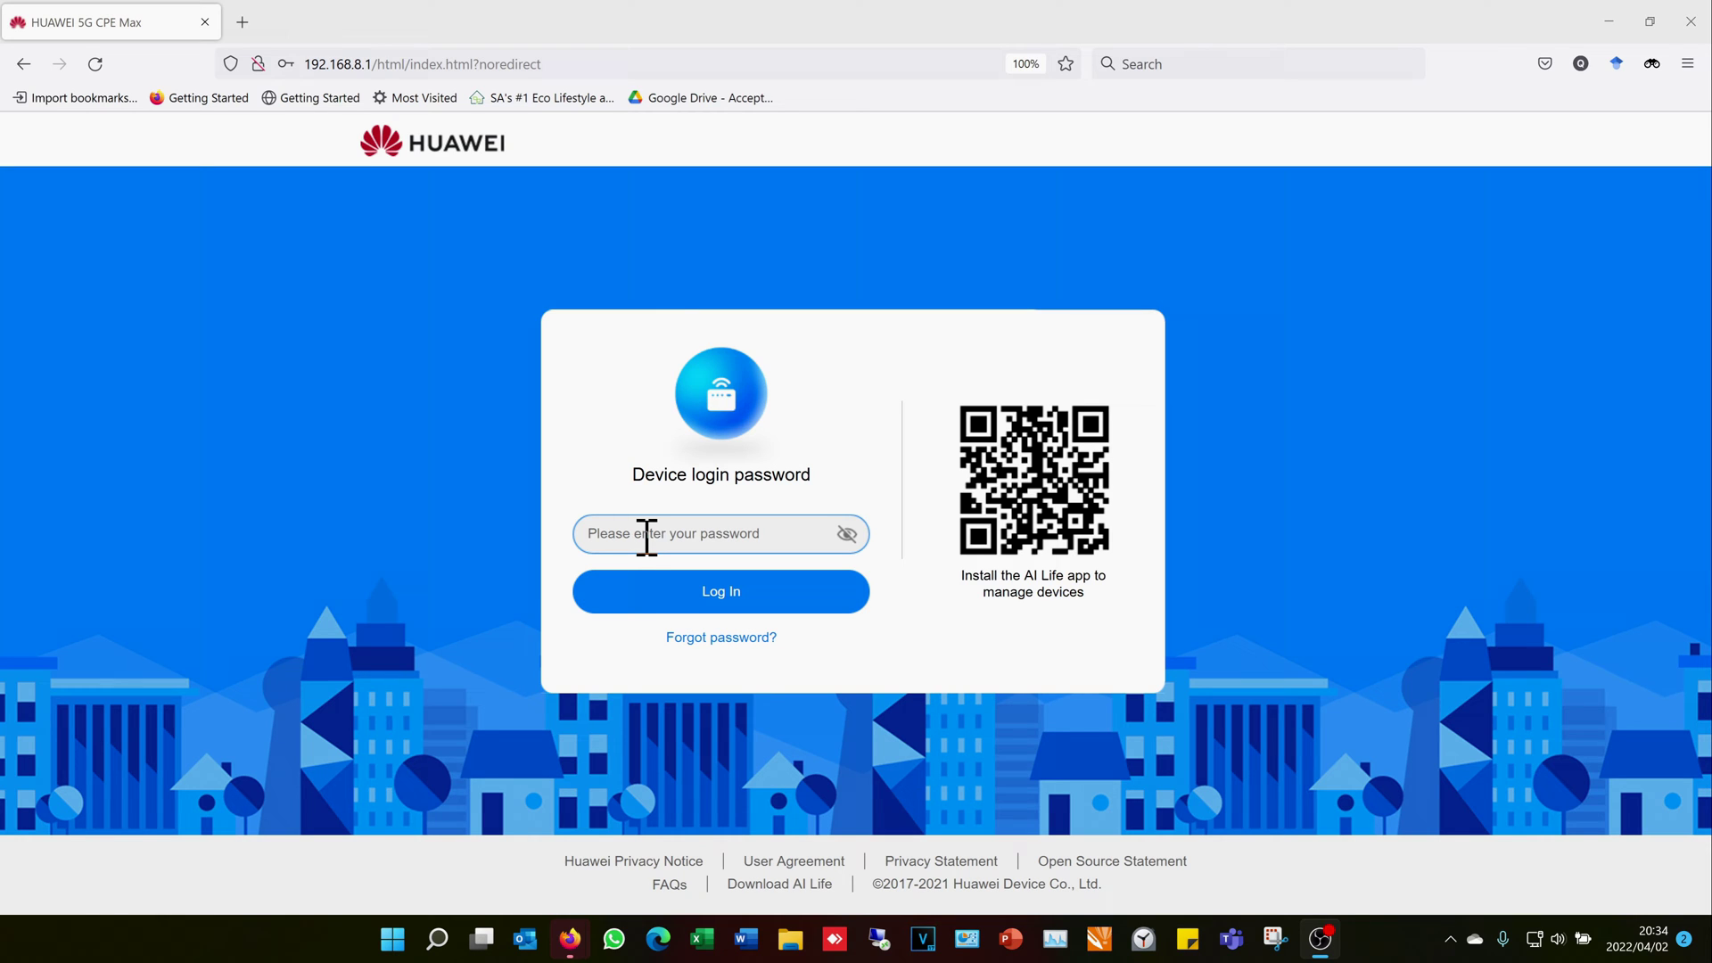
Fill in the saved router password on the 192.168.8.1 sign-in page.
left_click(647, 535)
left_click(744, 593)
Log in and go to Tools > Parental Control, down to the Internet Access Time Control schedules.
left_click(736, 614)
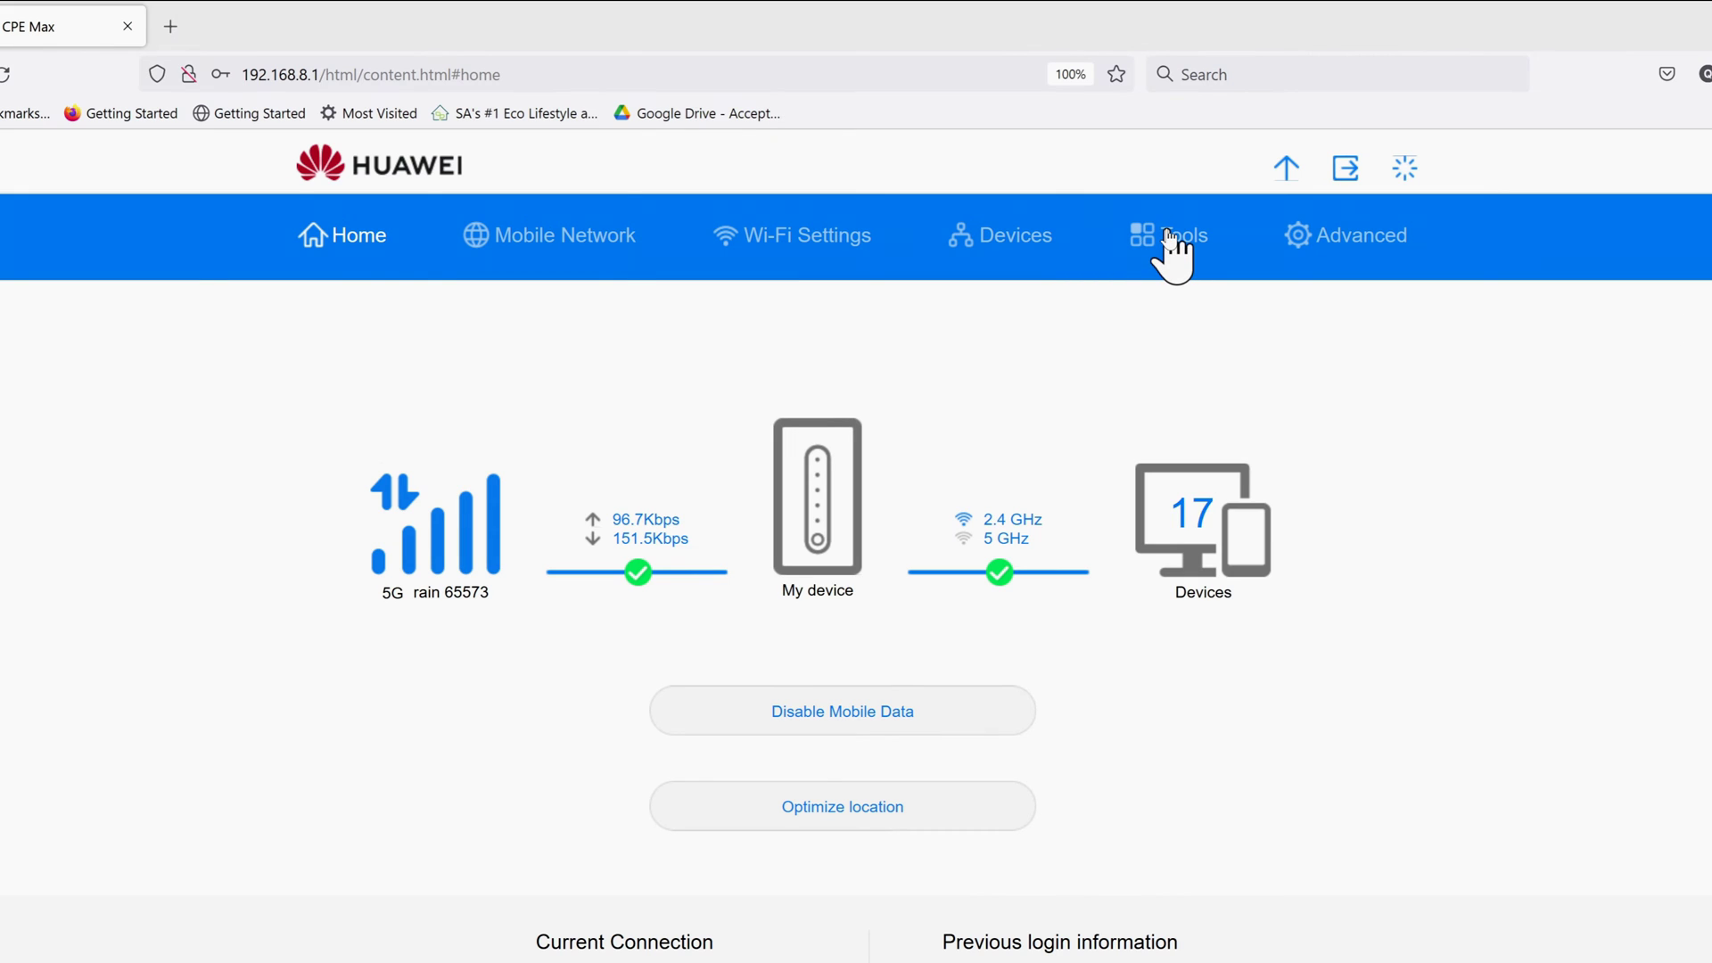
left_click(1168, 236)
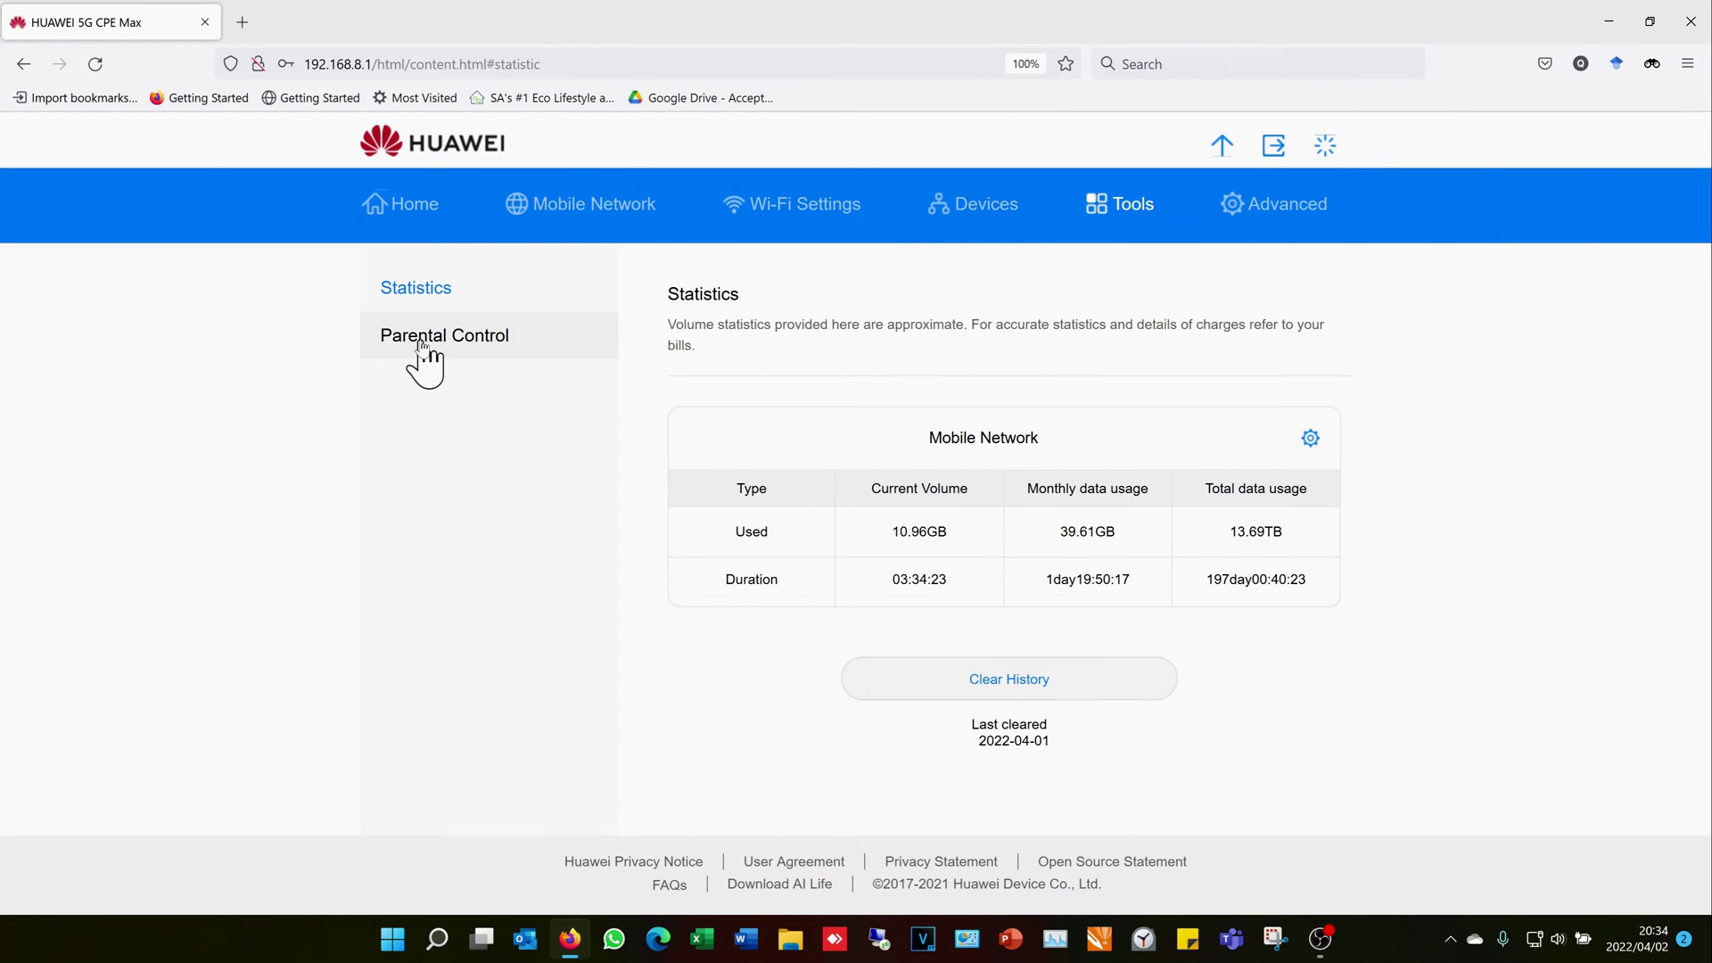
left_click(422, 346)
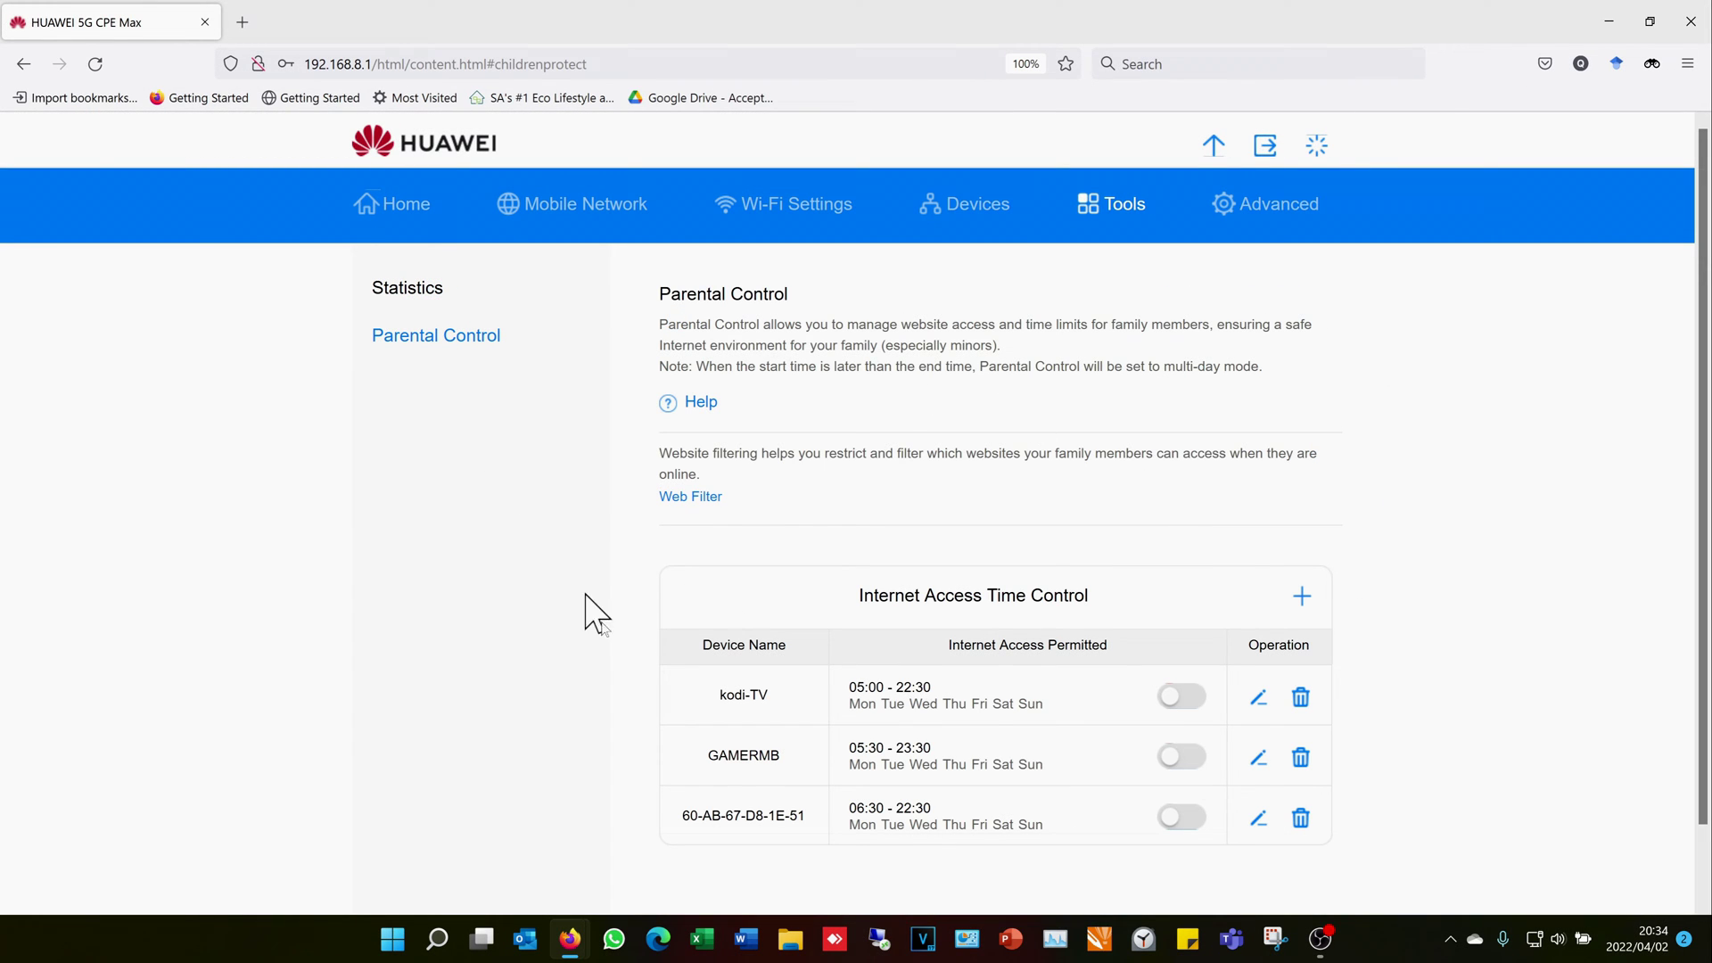
scroll(993, 657, "down", 1)
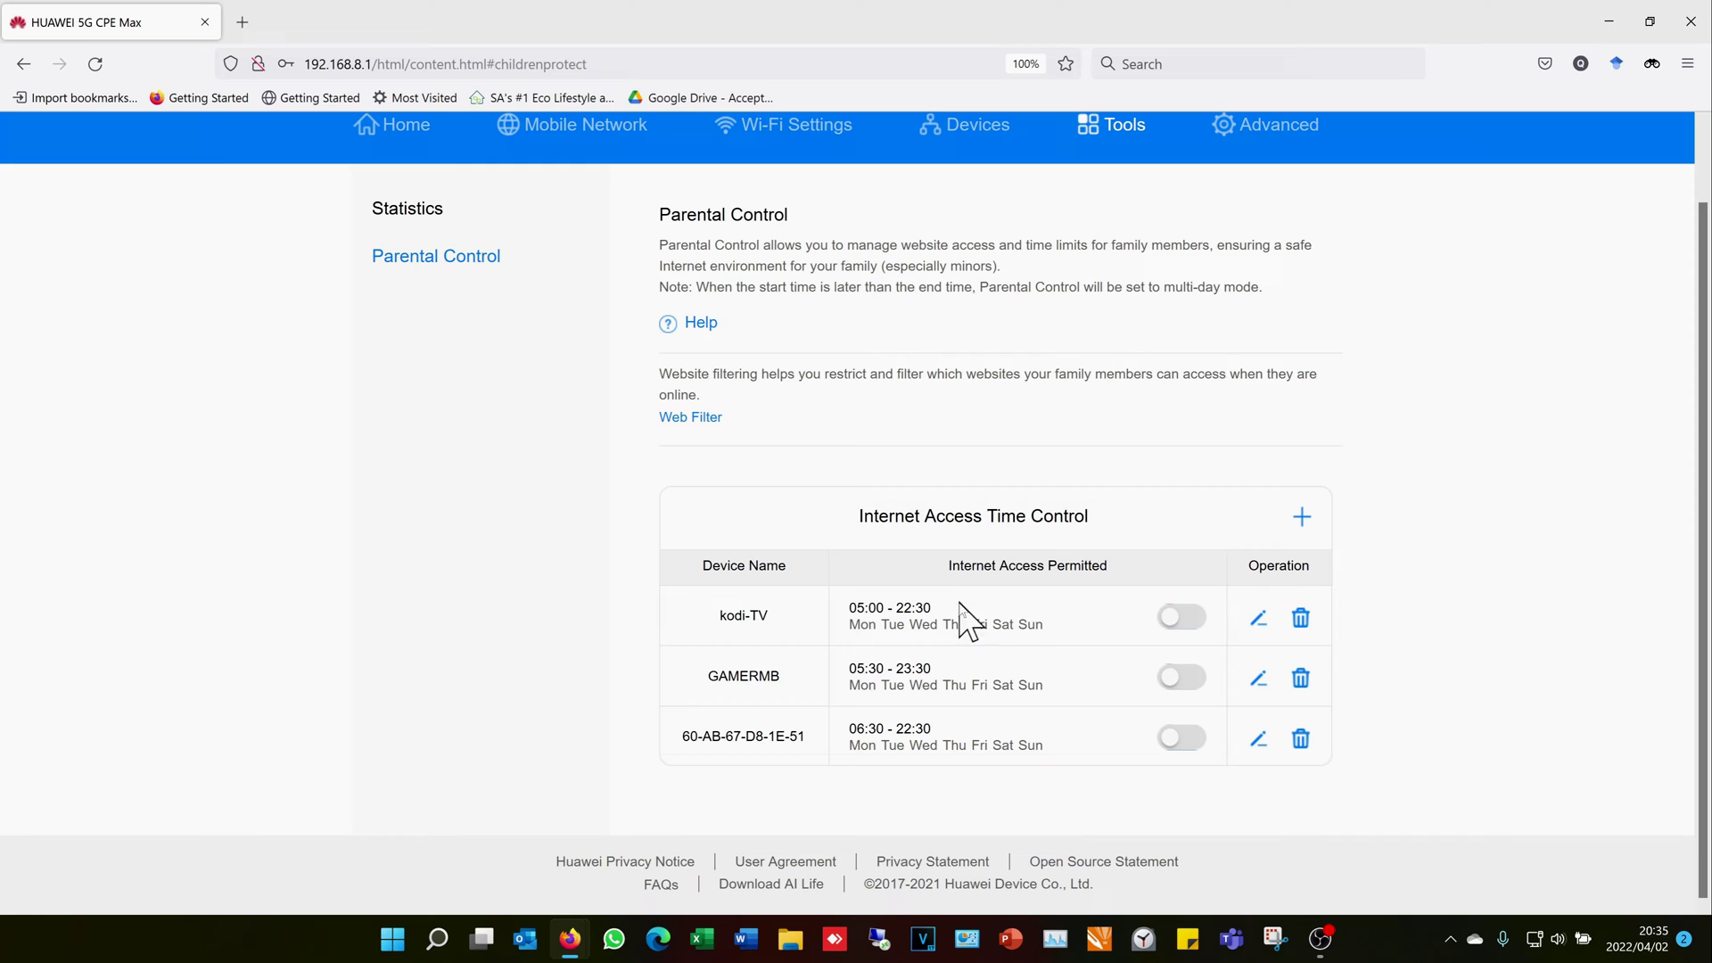
Edit the kodi-TV rule, keeping its time at 05:00 to 22:30.
left_click(1258, 618)
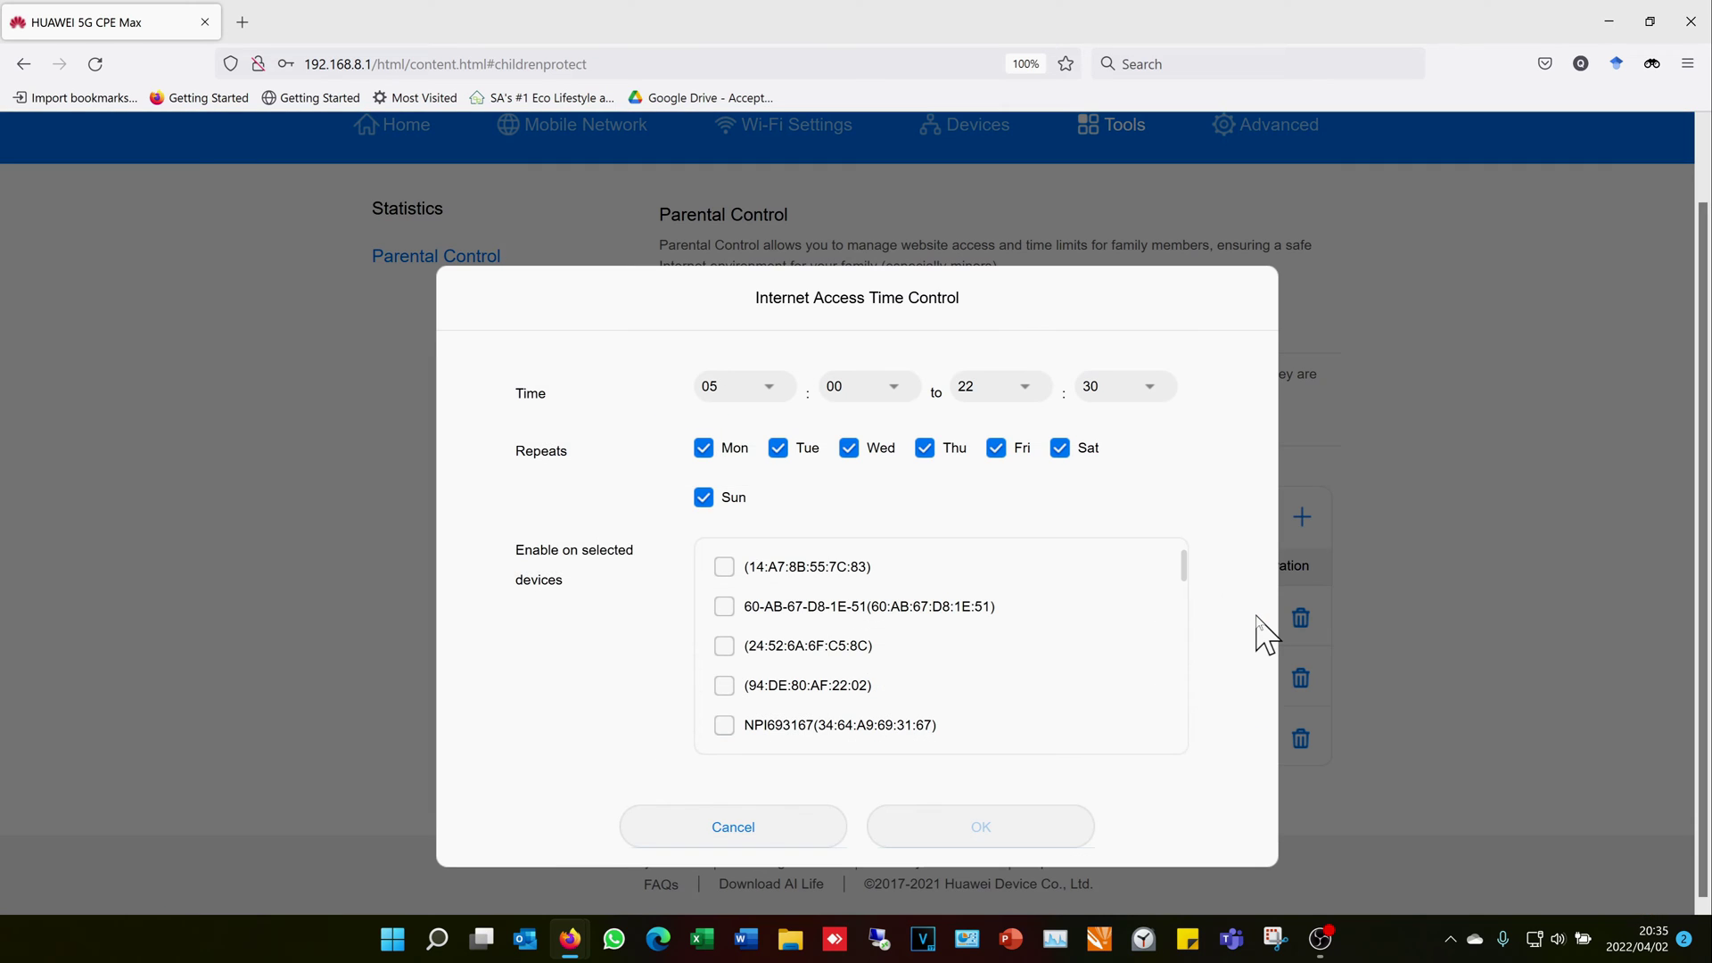
left_click(775, 390)
left_click(774, 389)
left_click(895, 390)
left_click(896, 391)
left_click(1025, 390)
left_click(1023, 389)
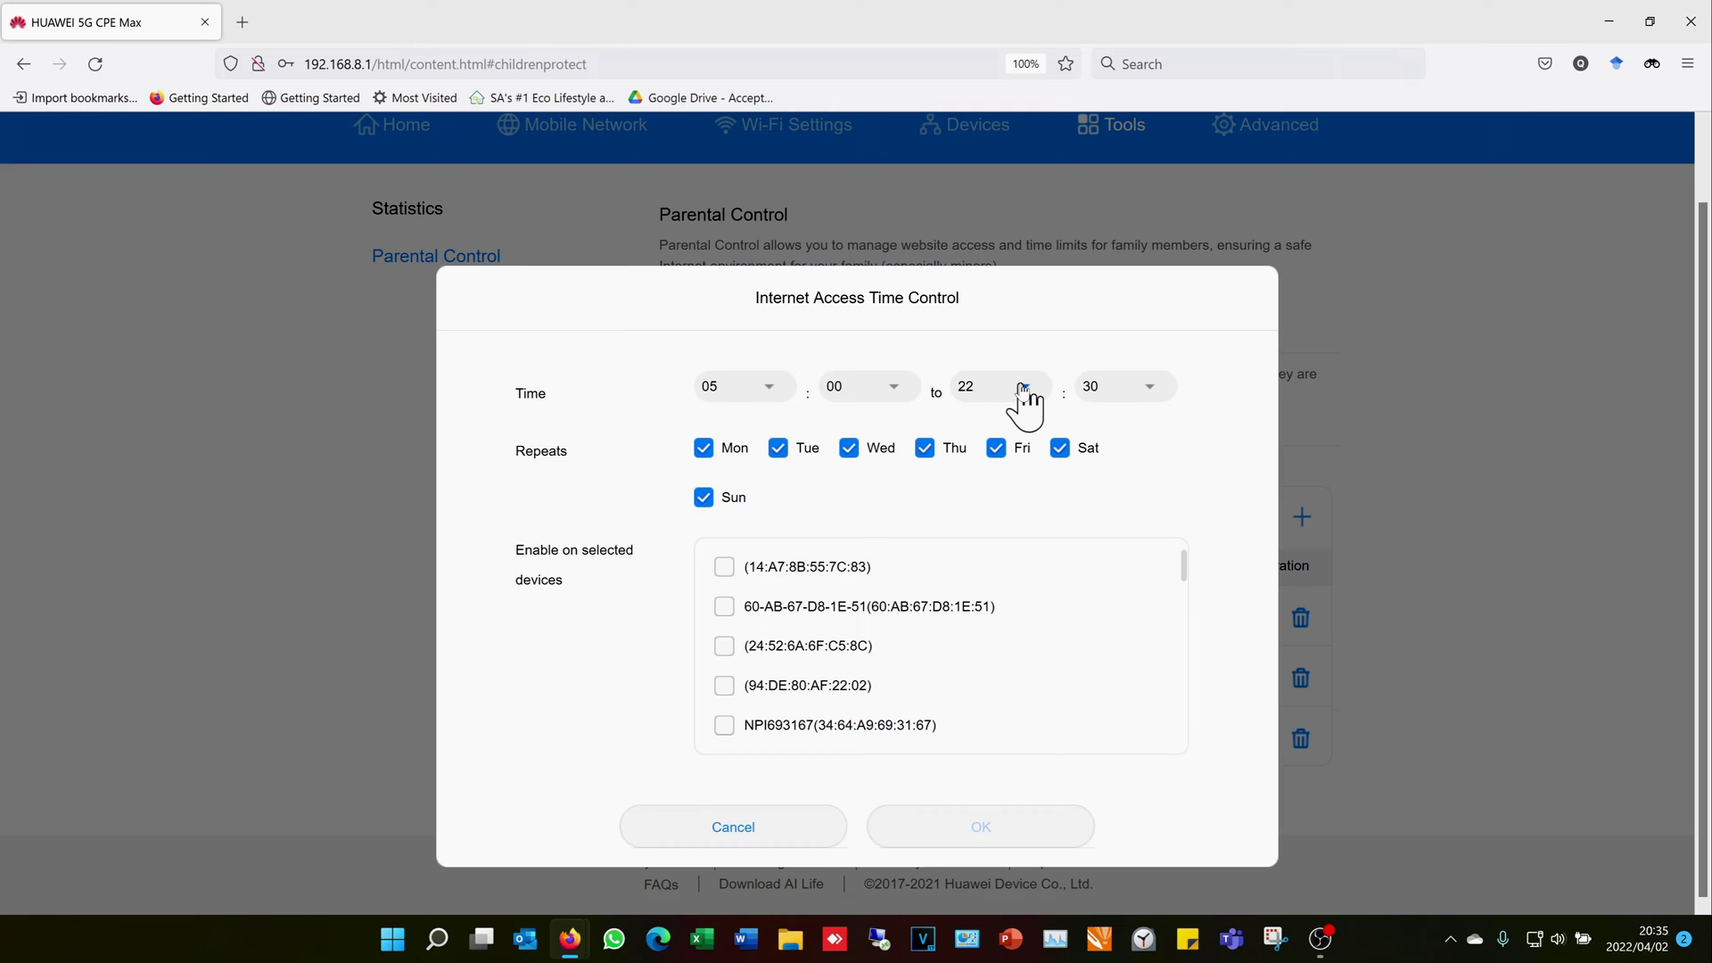
left_click(1147, 389)
left_click(1147, 390)
left_click(1146, 393)
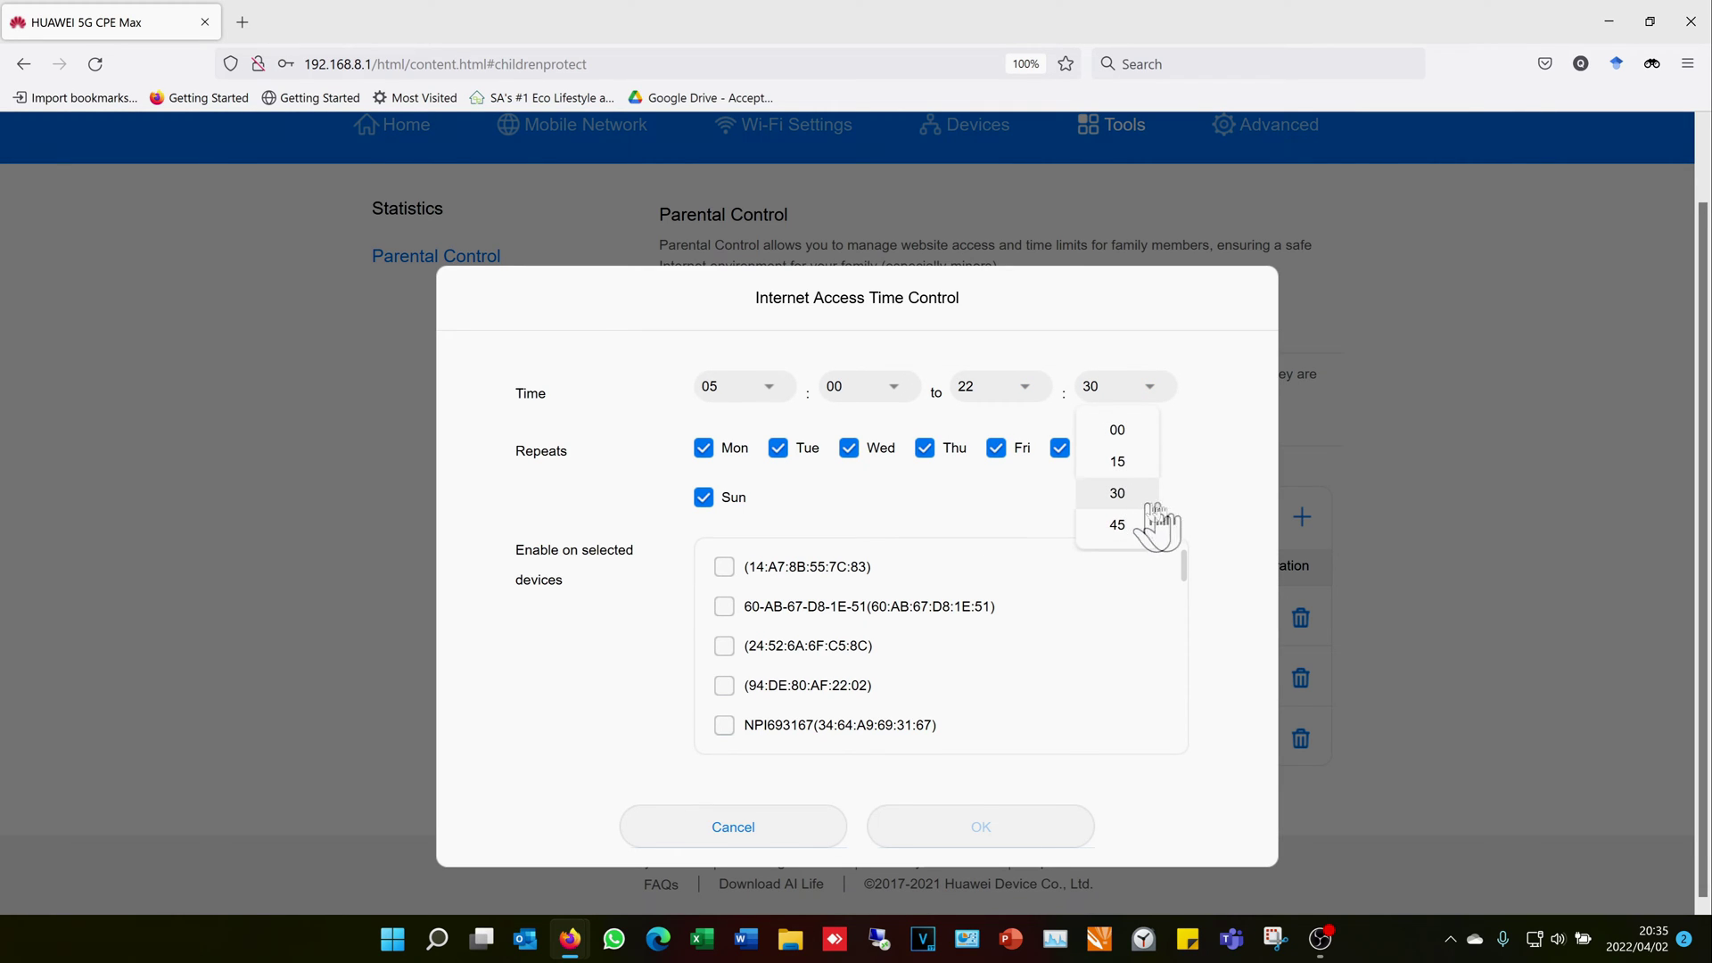
left_click(1215, 431)
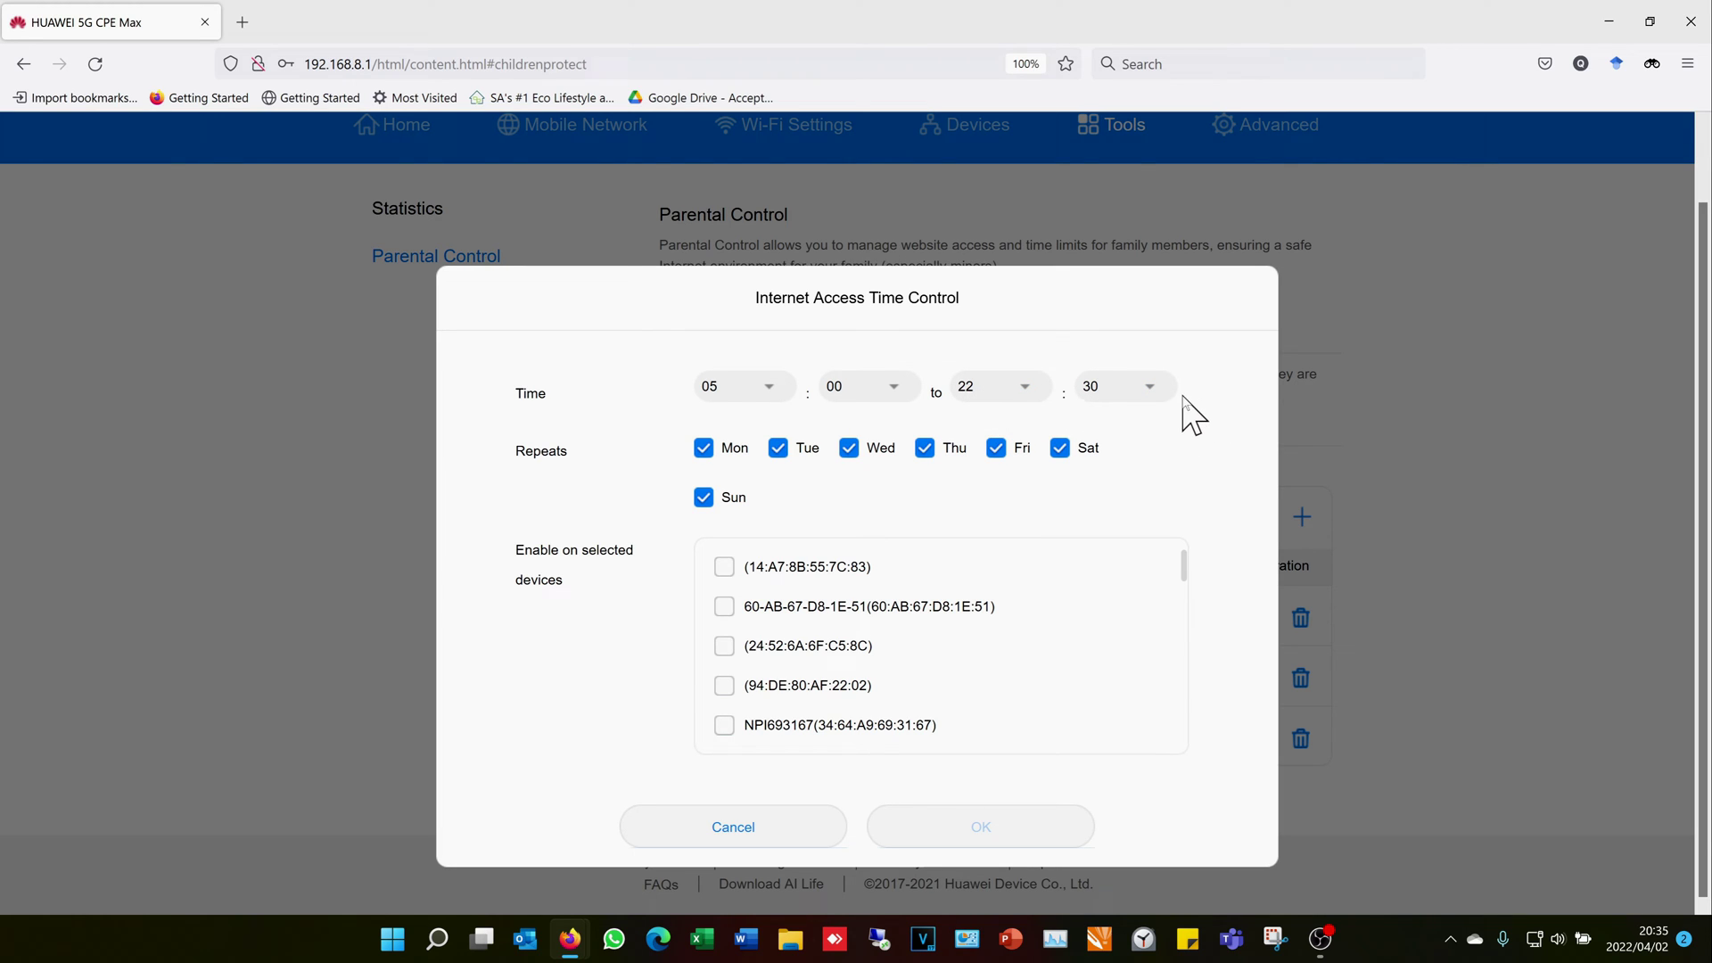
Untick and re-tick Monday and Tuesday so the rule still repeats all seven days.
left_click(705, 450)
left_click(776, 453)
left_click(706, 450)
left_click(774, 451)
Find kodi-TV and its MAC in the device list, leave it ticked, and cancel the editor.
scroll(851, 597, "down", 5)
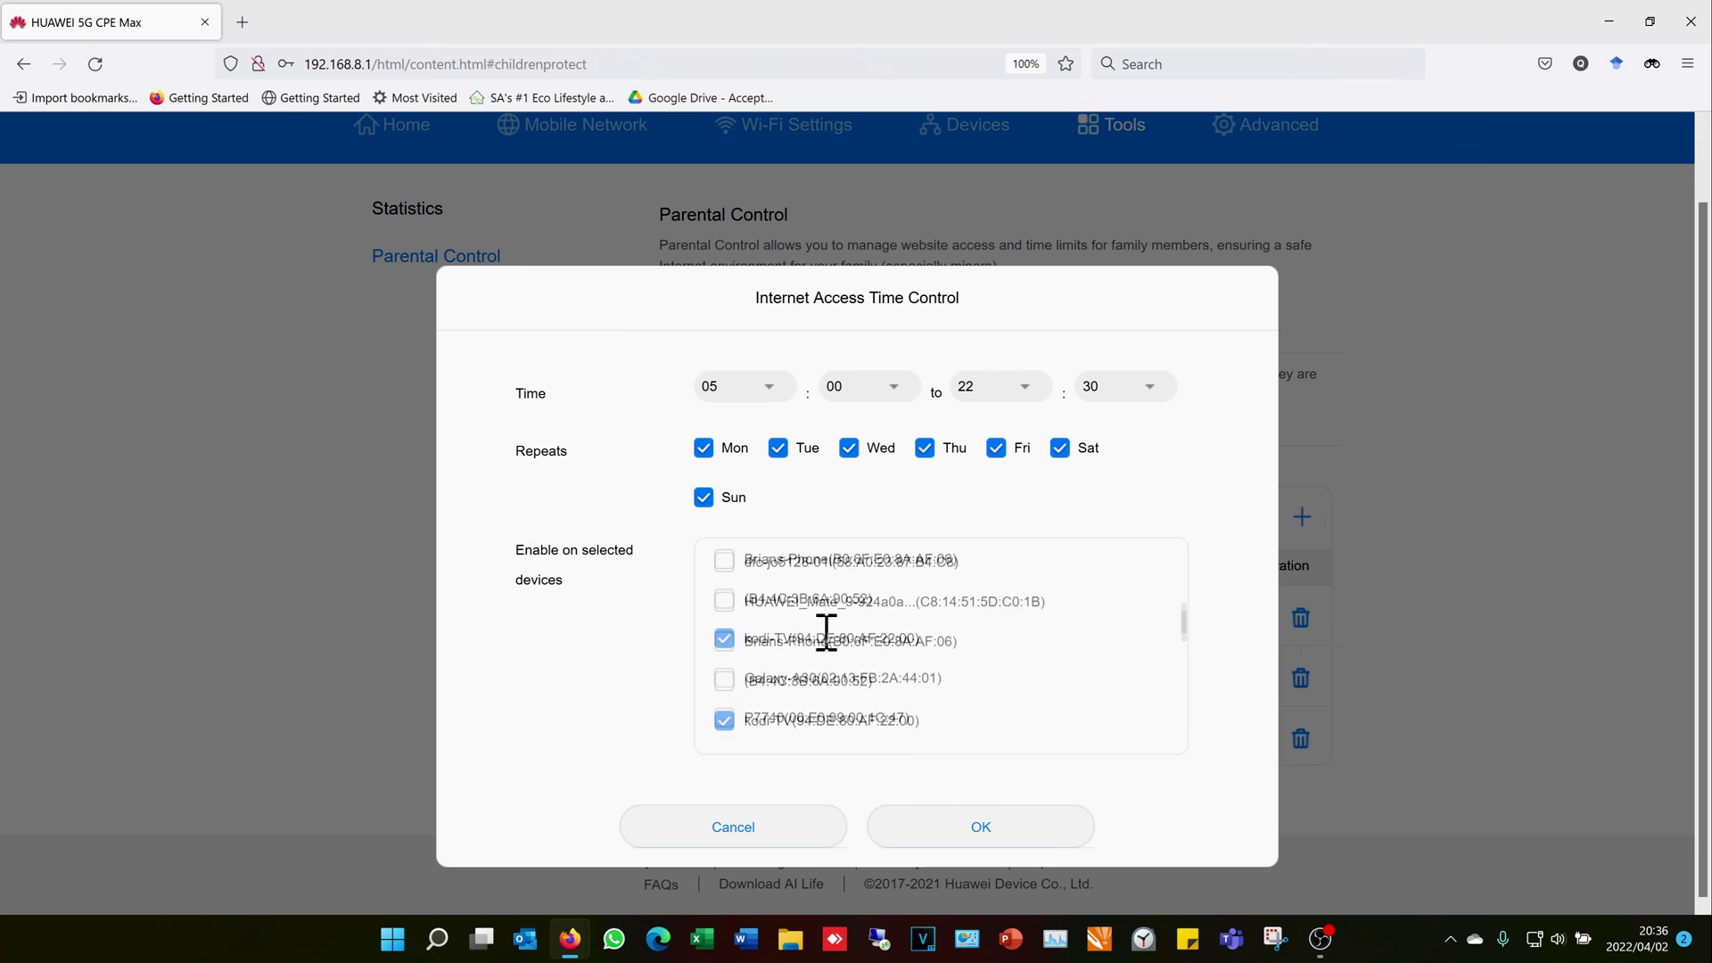
scroll(827, 631, "up", 8)
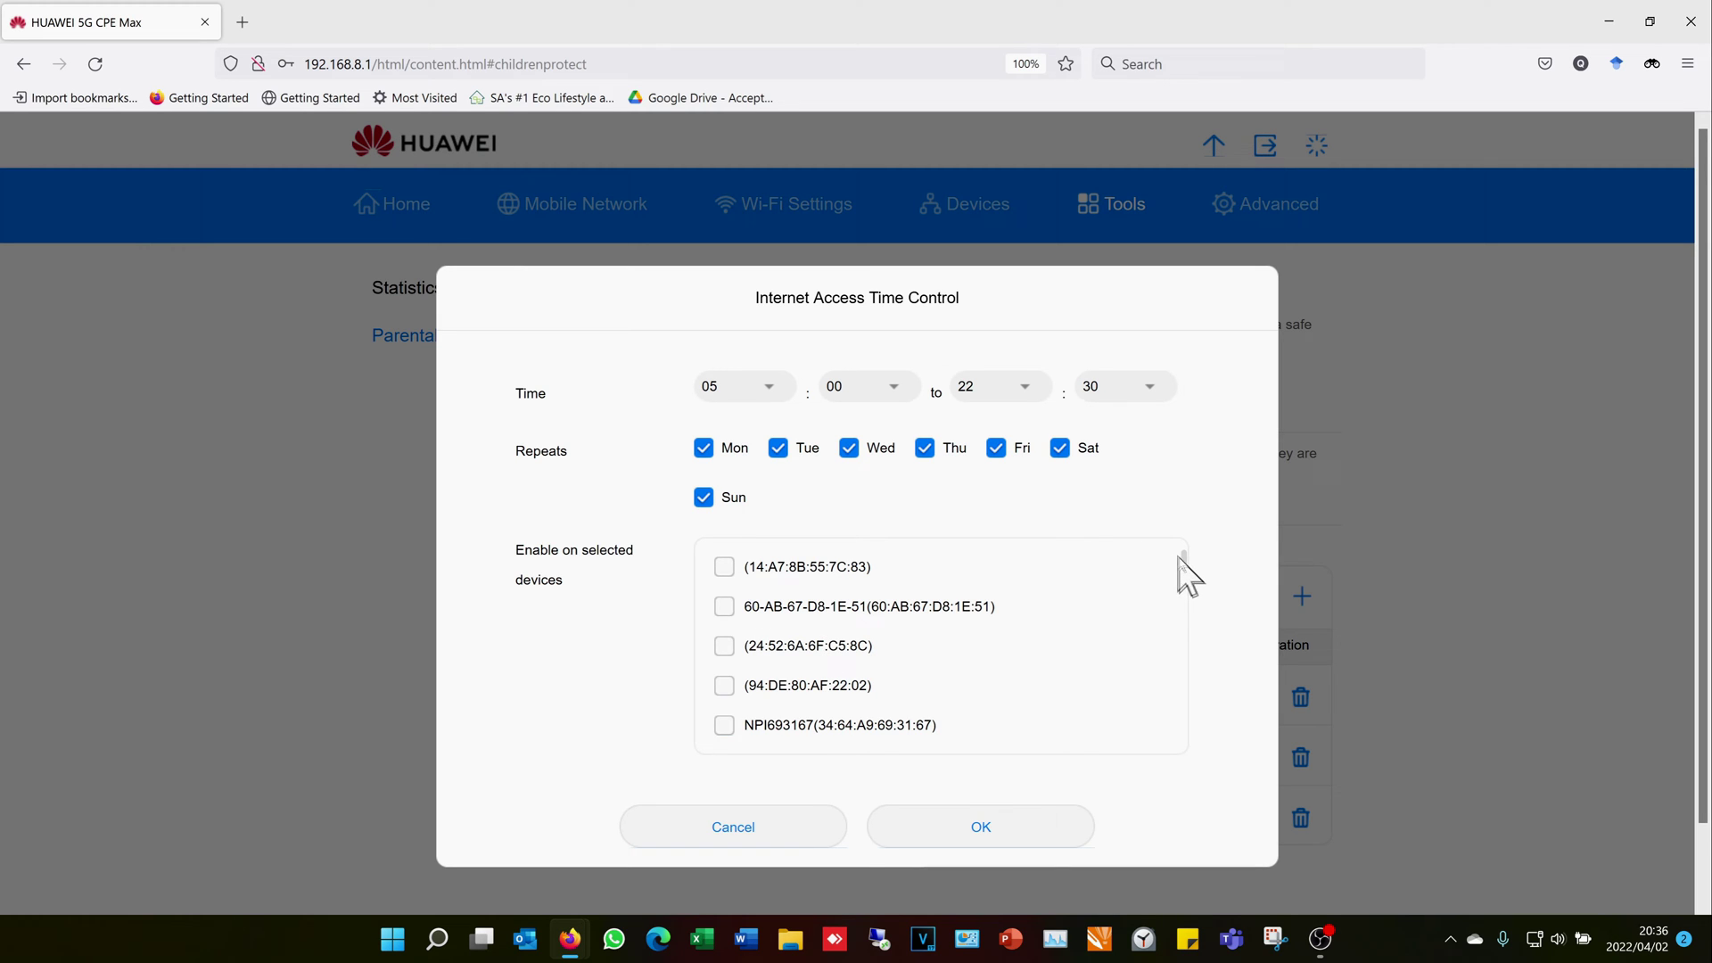
left_click_drag(1187, 578, 1177, 631)
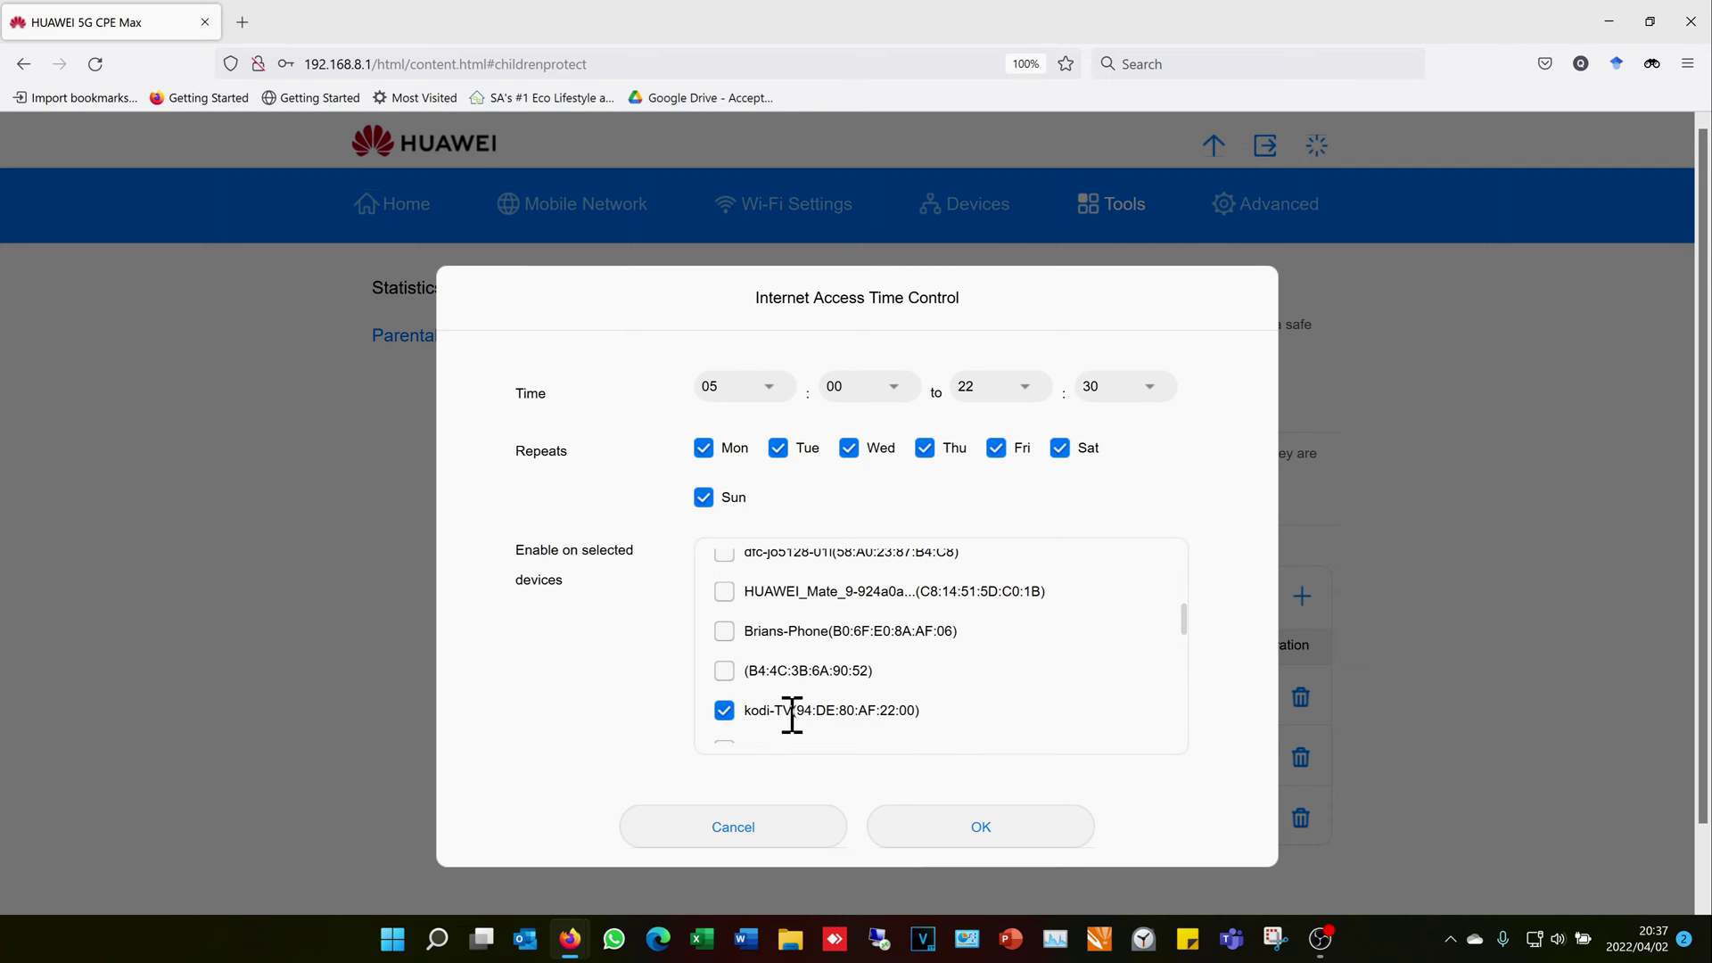
left_click_drag(793, 713, 917, 719)
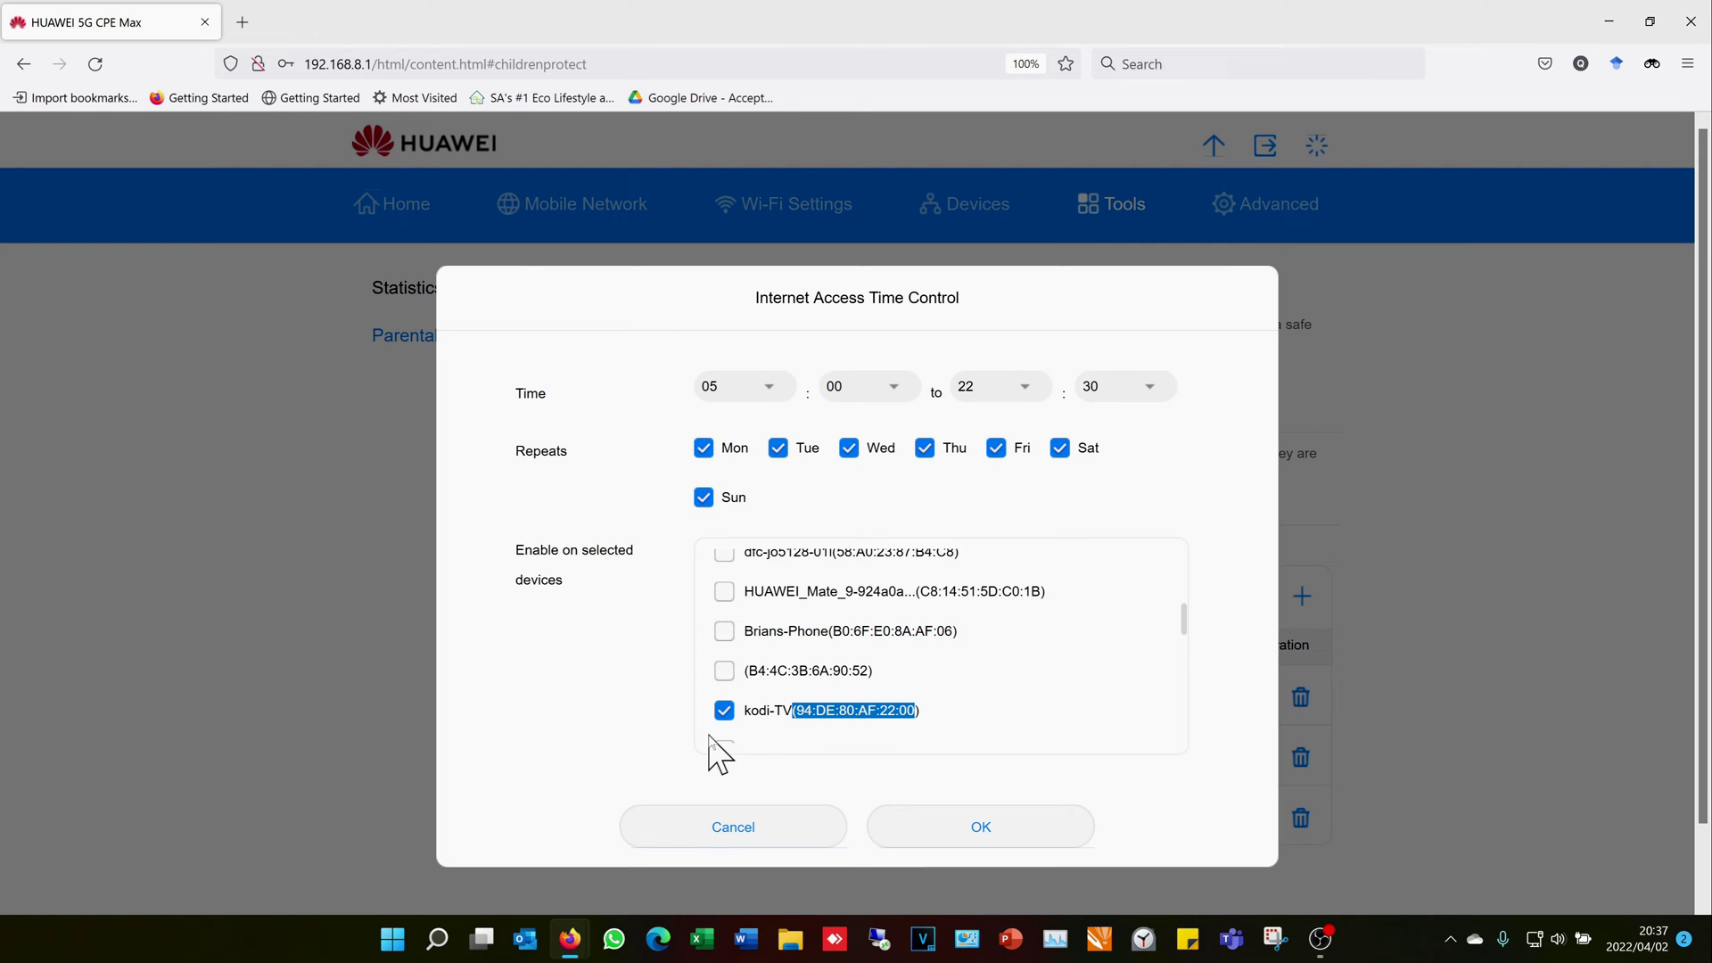
left_click(725, 713)
left_click(724, 712)
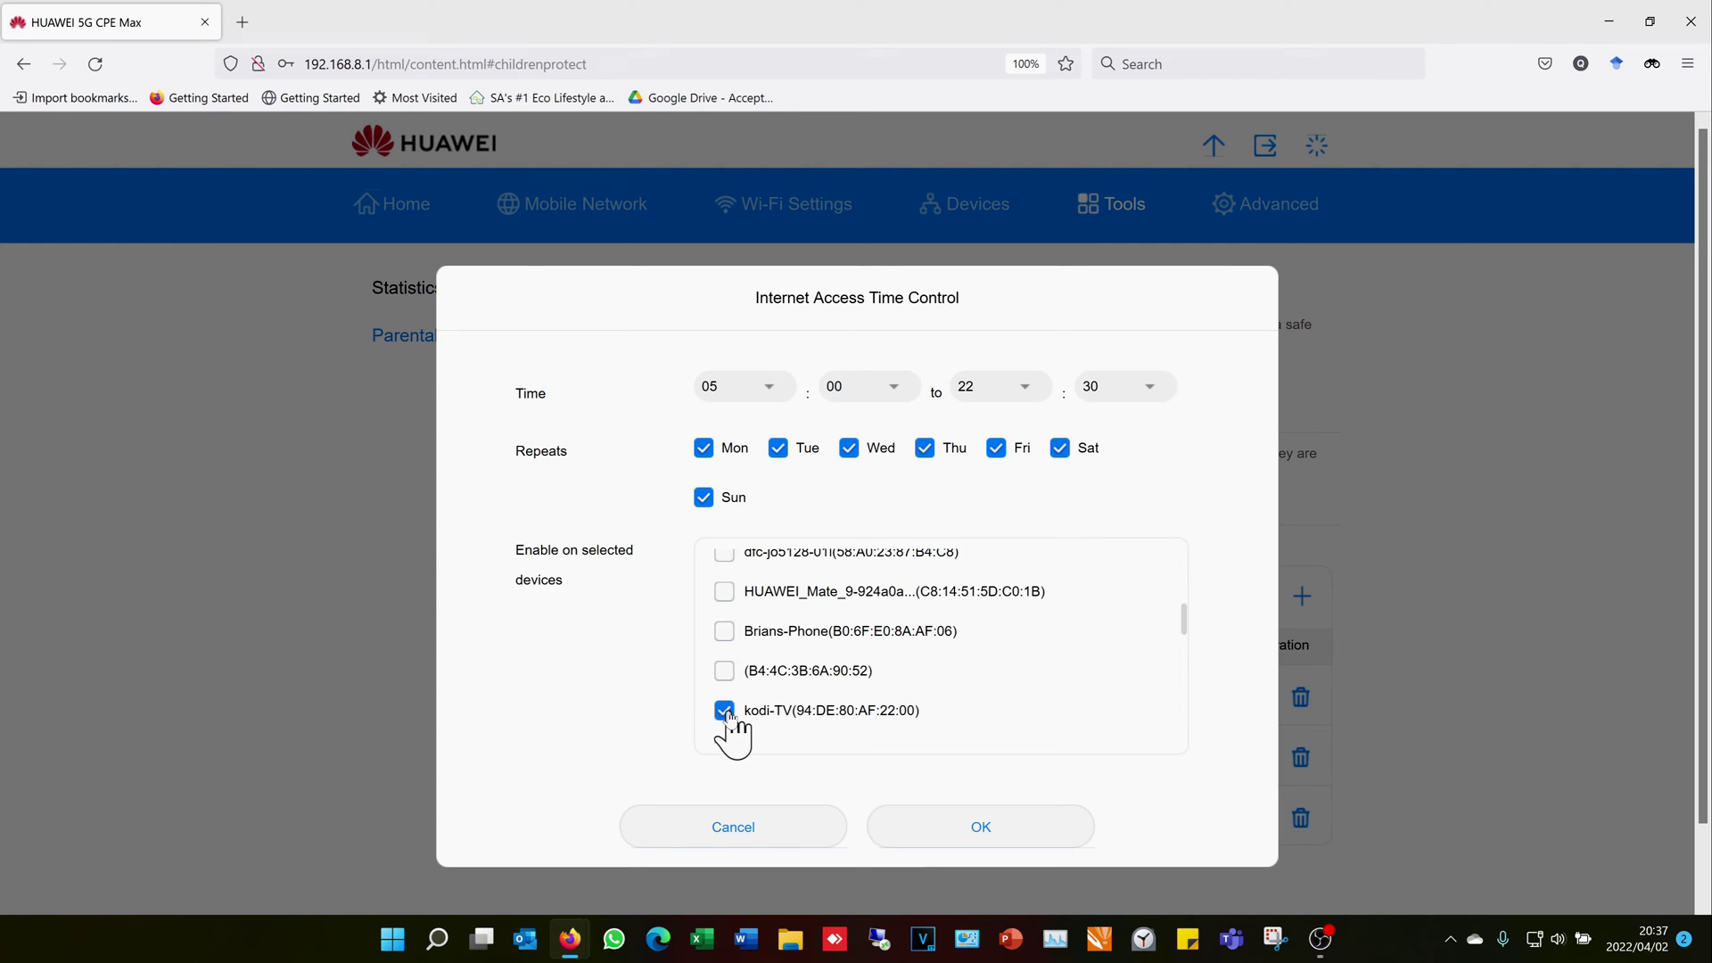
left_click(807, 829)
Switch the kodi-TV rule on and then off again, and add a new time-control rule.
scroll(896, 718, "down", 1)
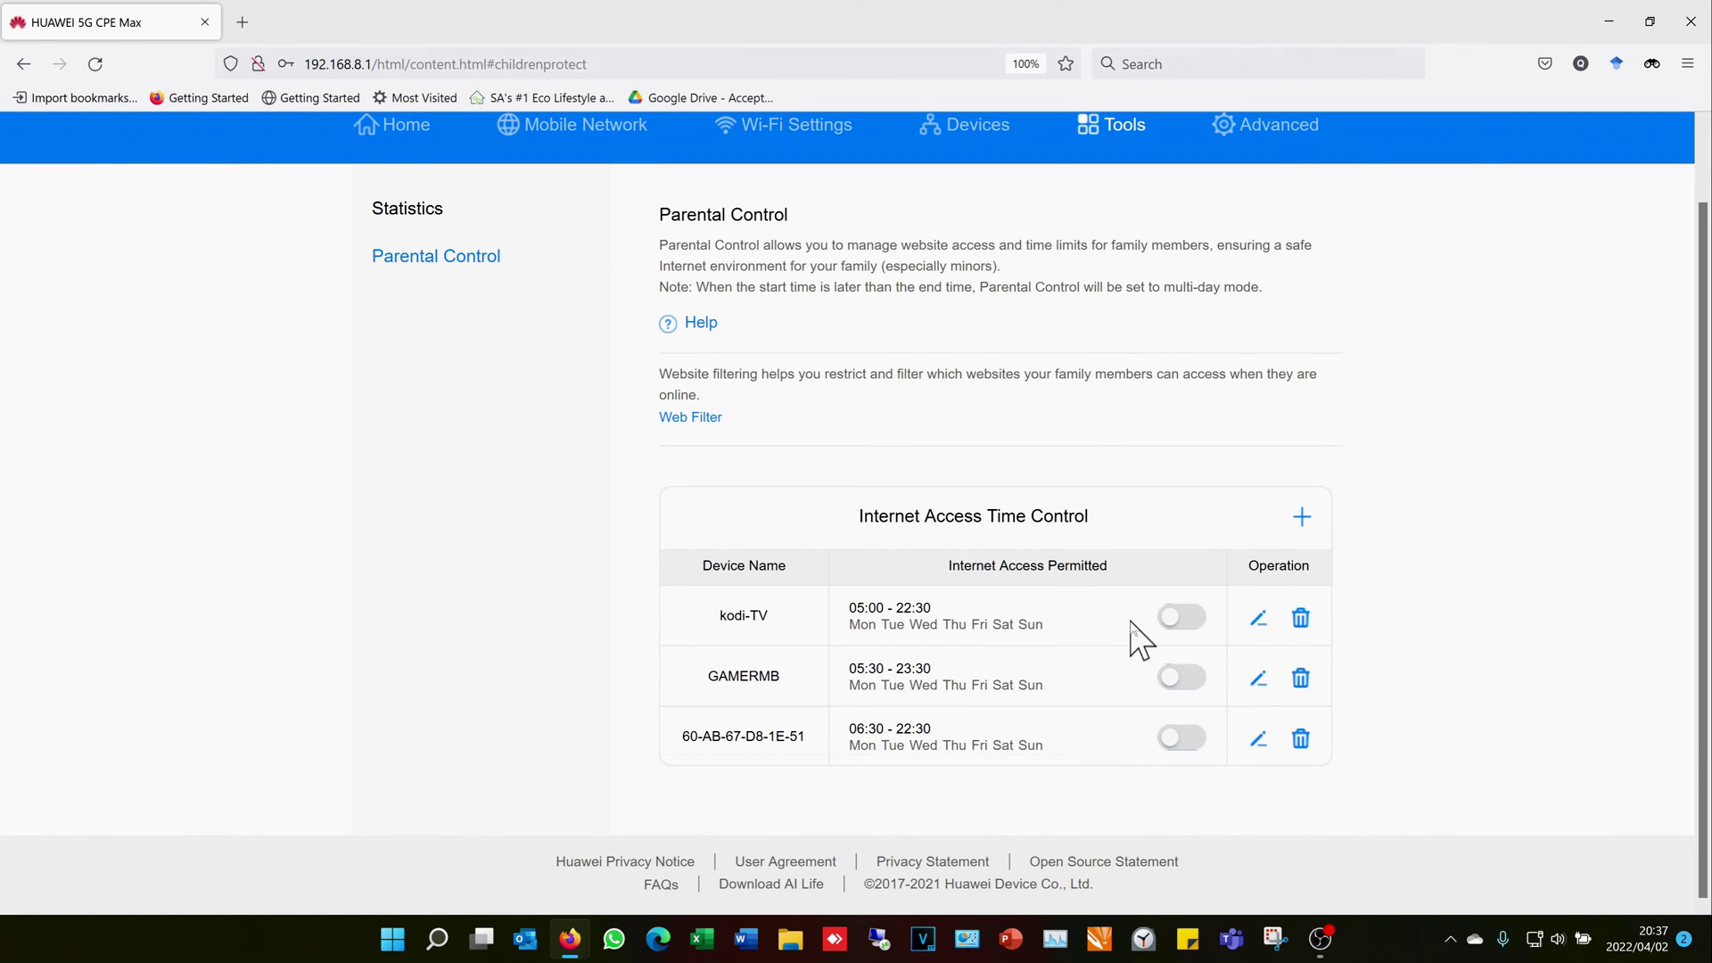
left_click(1182, 617)
left_click(1164, 618)
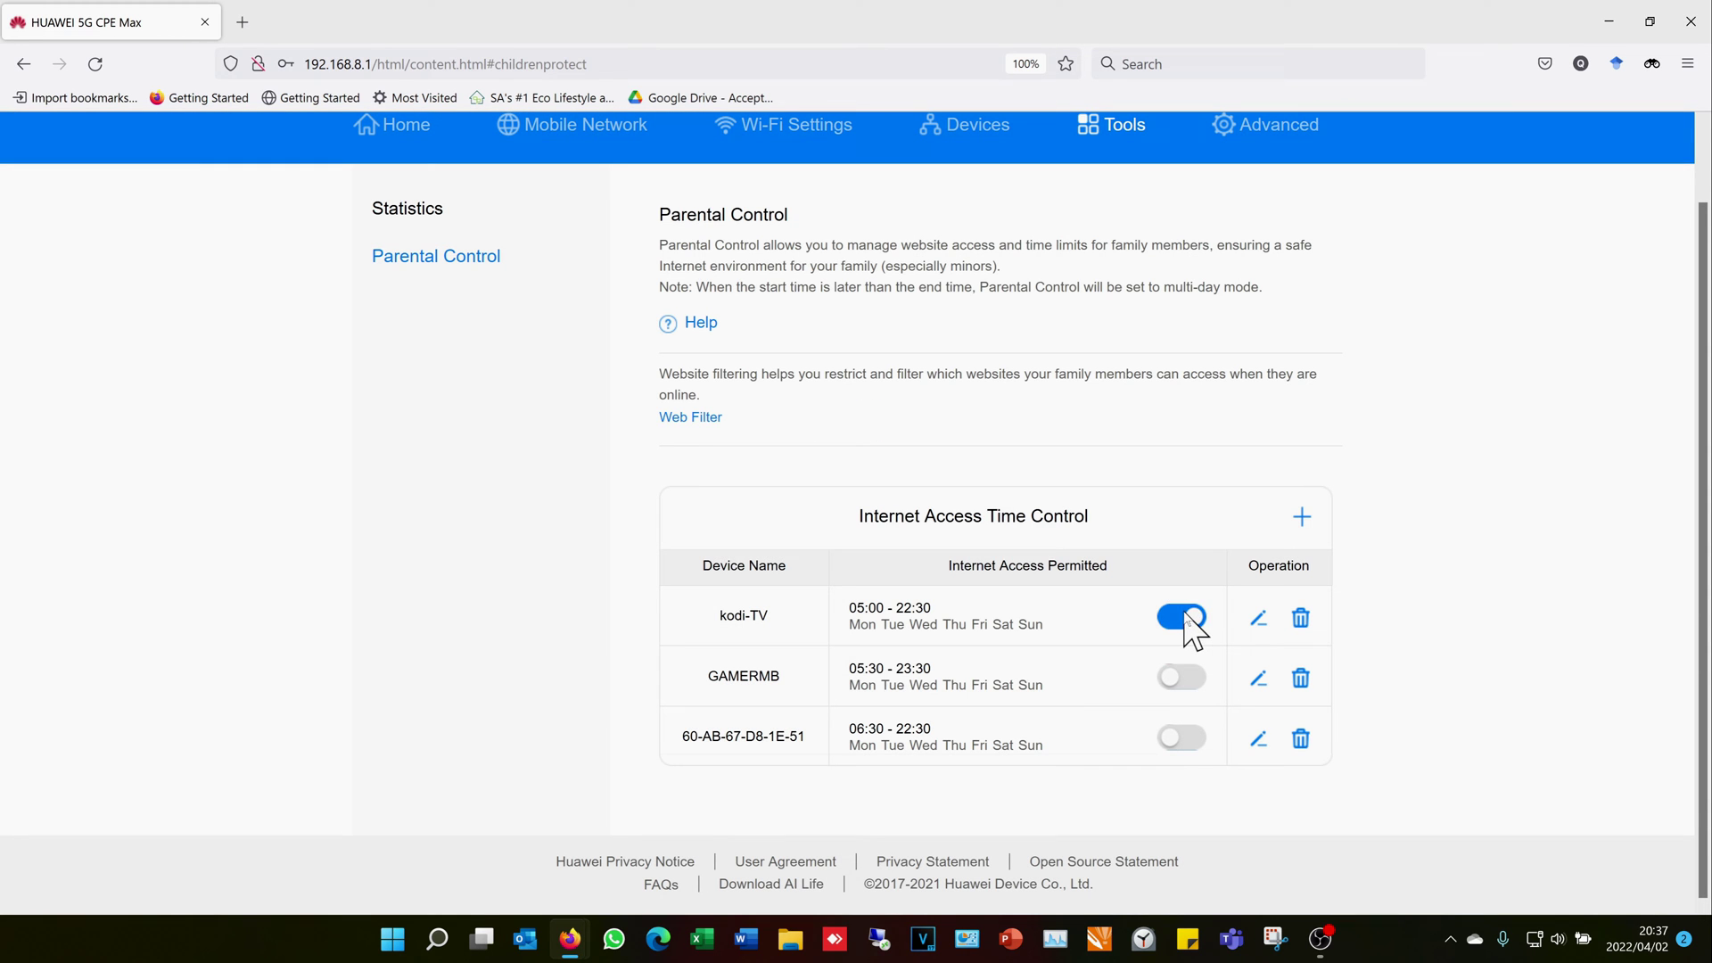
left_click(1183, 619)
left_click(1300, 516)
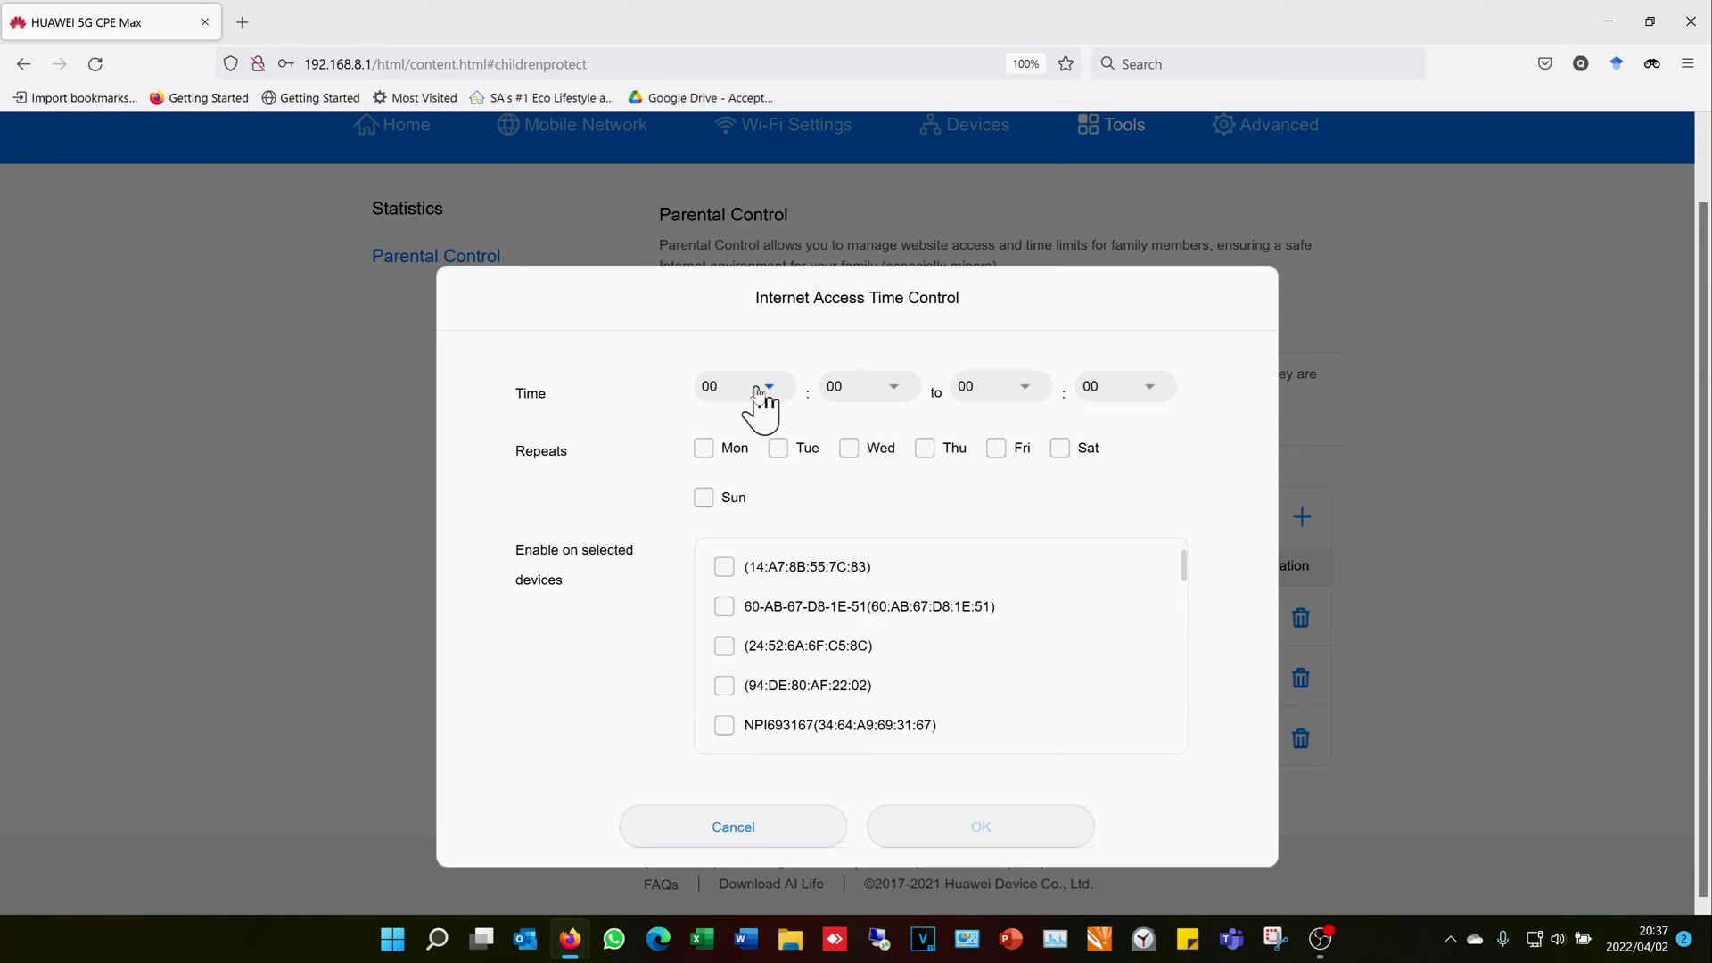
Leave the new rule's hour unchanged and bring up the taskbar network icon's shortcut menu.
left_click(1025, 390)
left_click(1025, 392)
right_click(1535, 942)
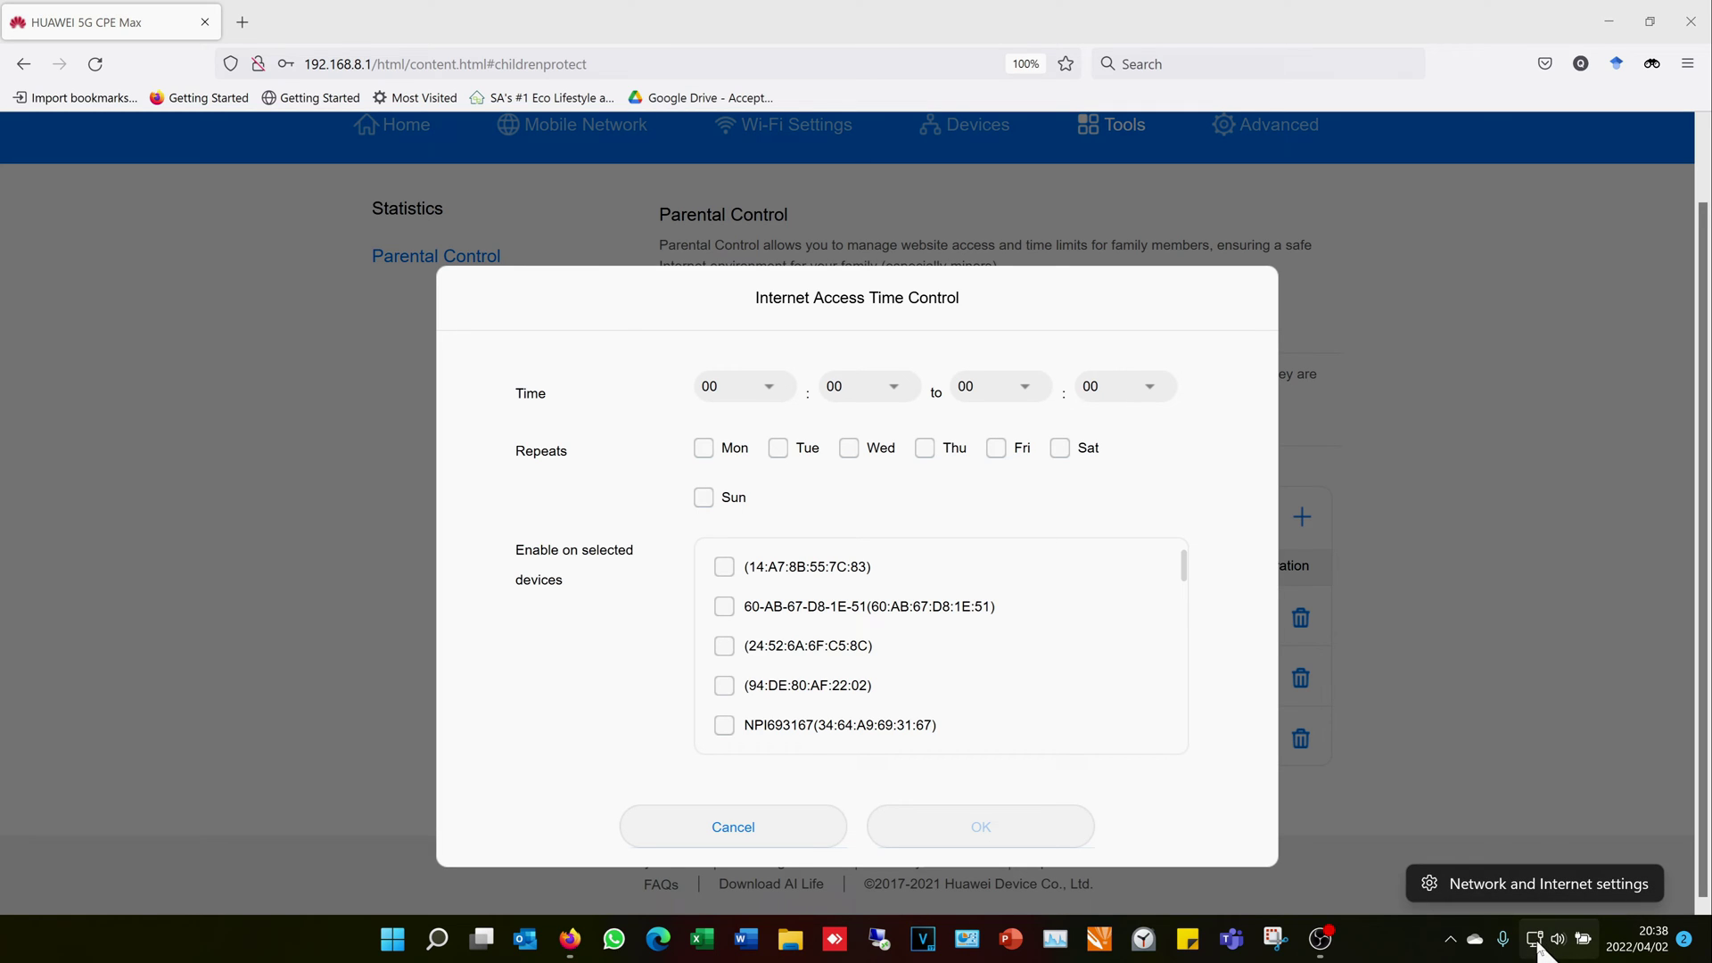
Select the Ethernet adapter's MAC address in Network & internet settings, then show the connected Wi-Fi network.
left_click(1553, 886)
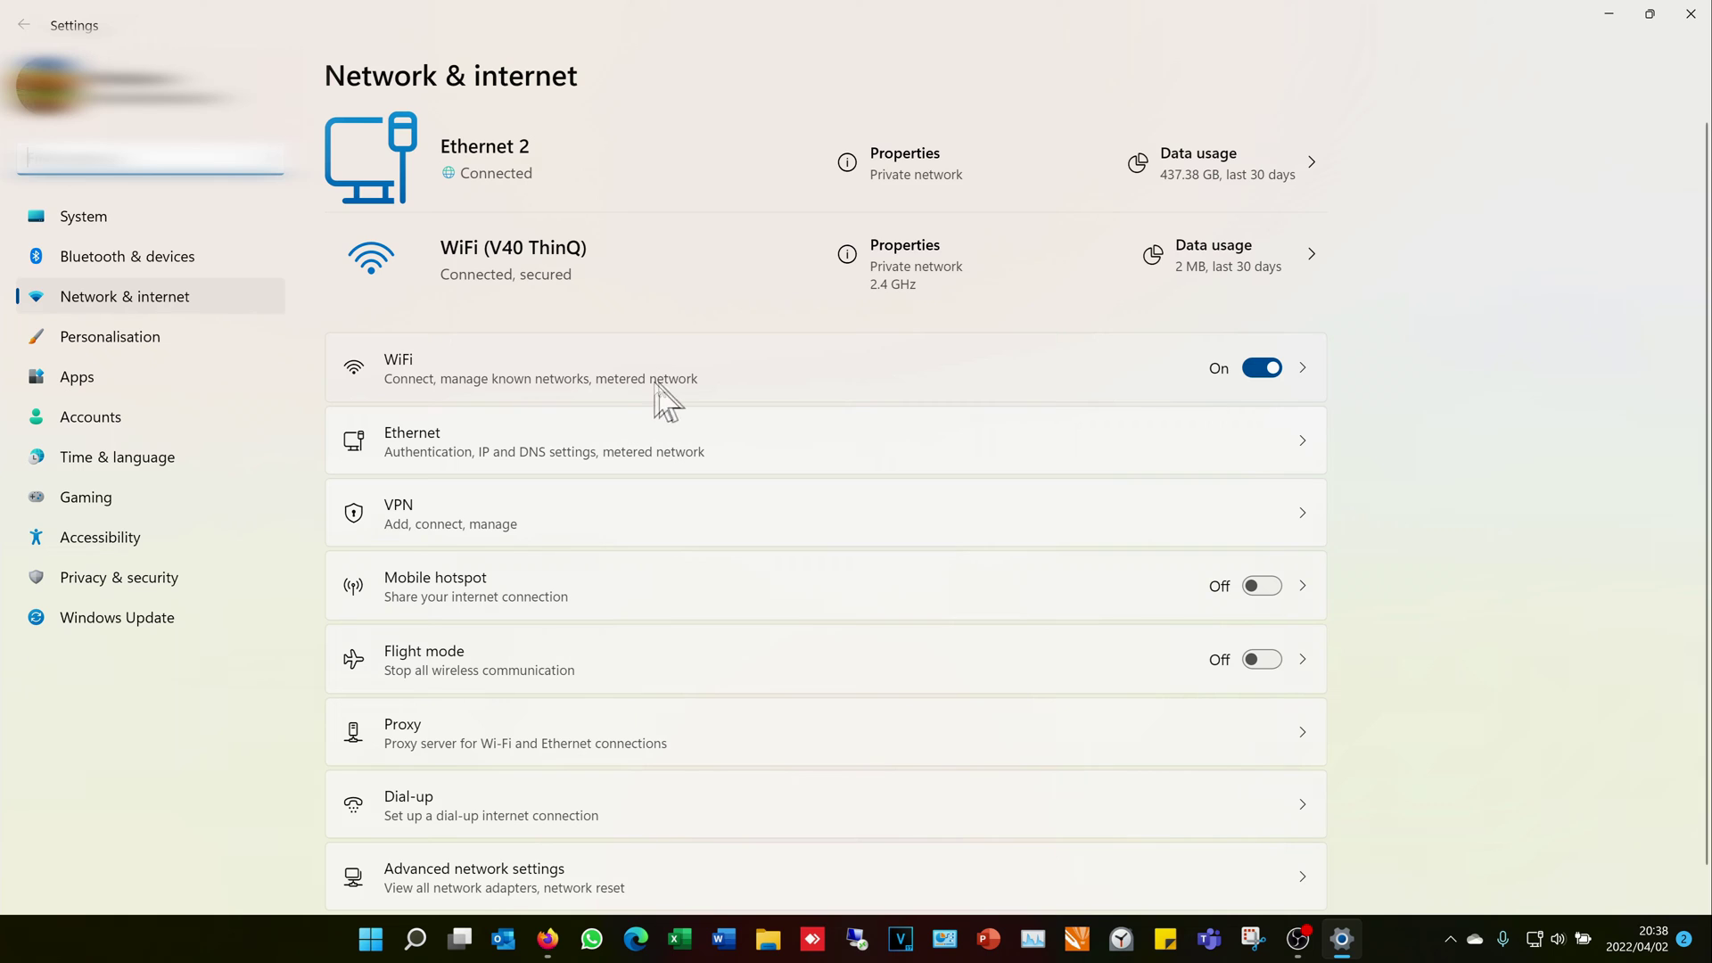
left_click(410, 454)
scroll(626, 411, "down", 5)
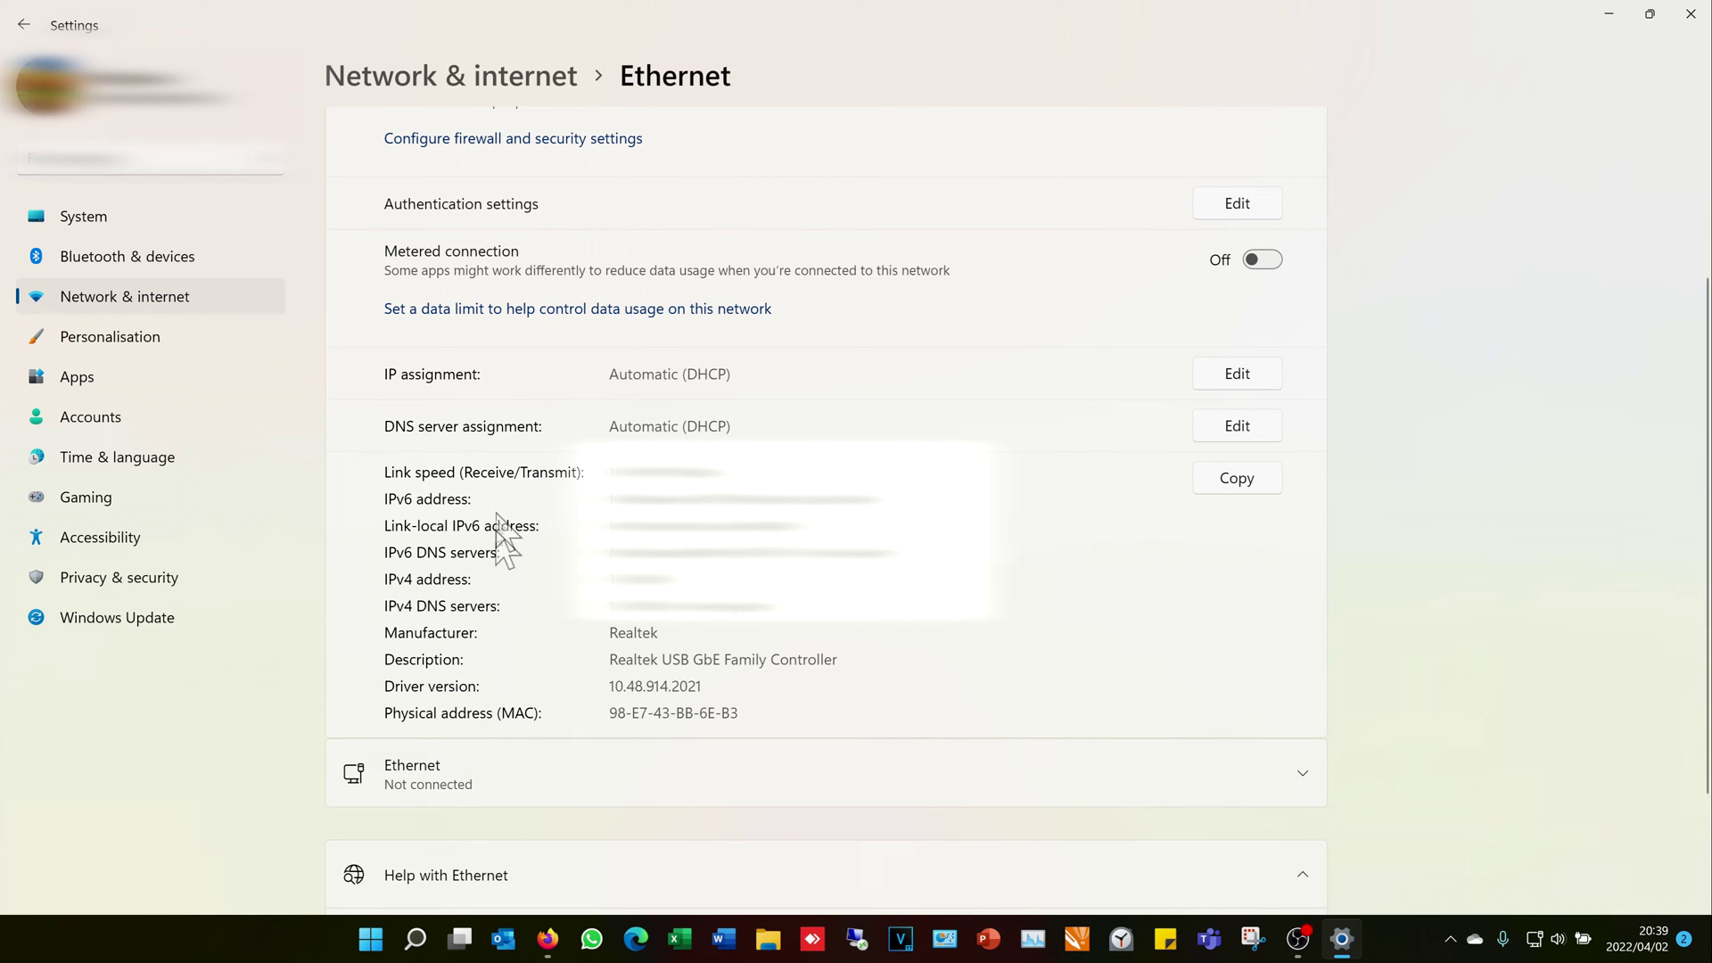
left_click_drag(751, 715, 539, 719)
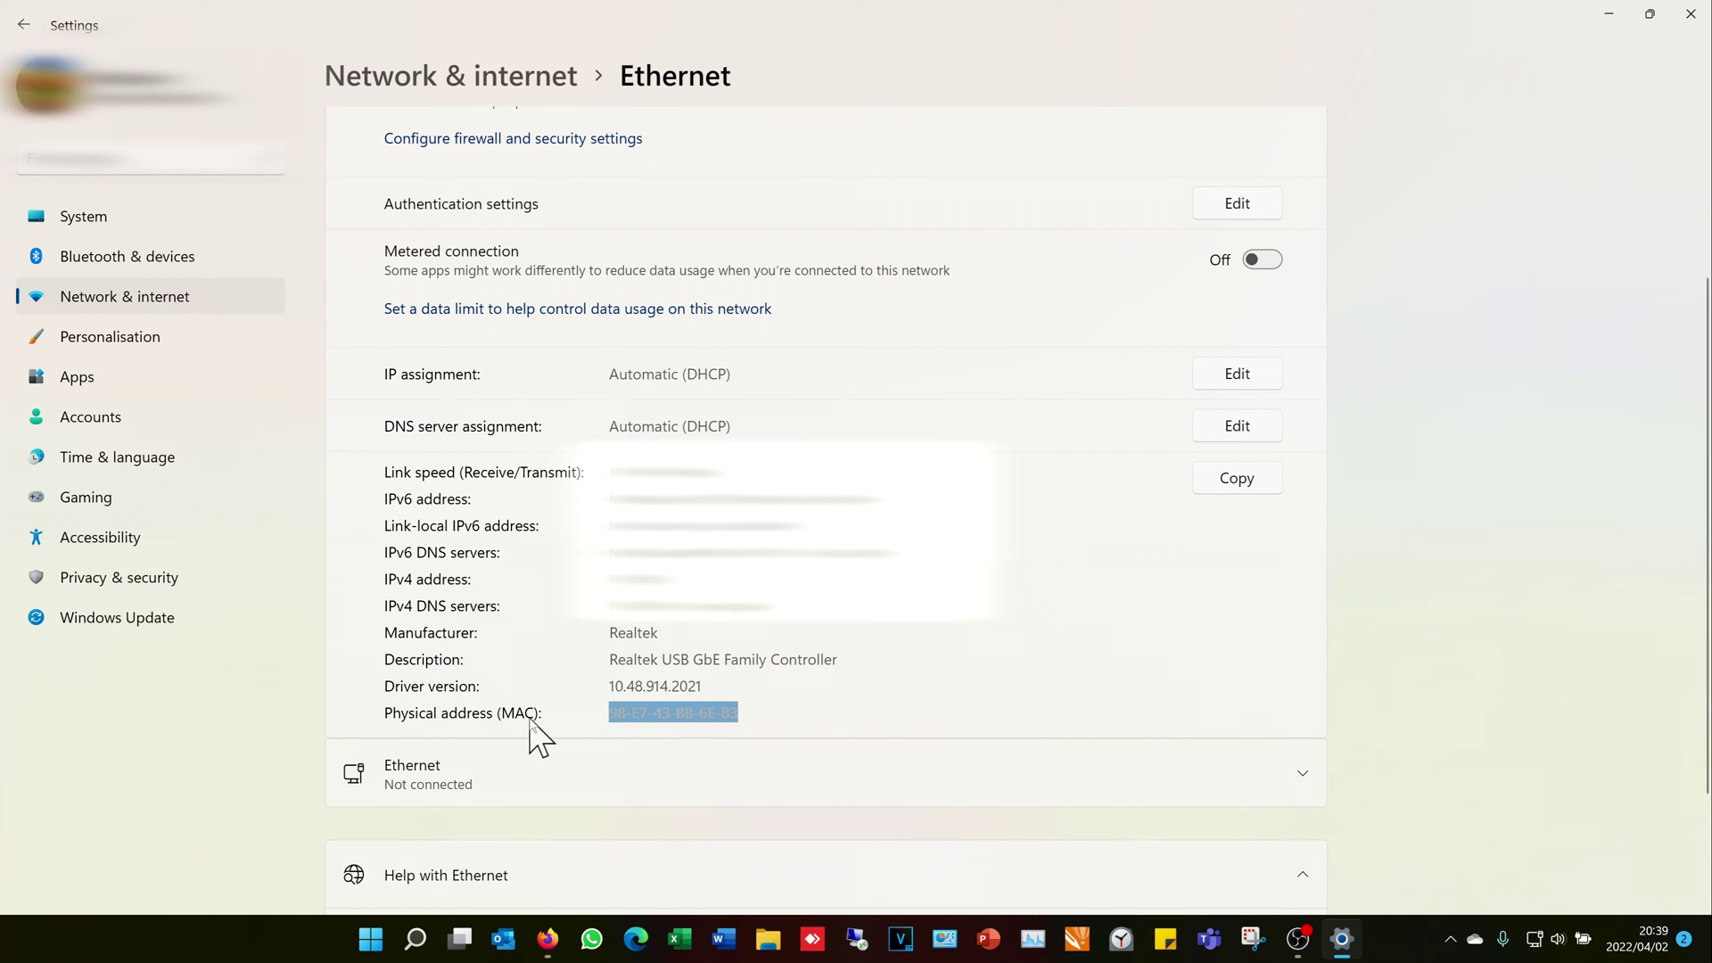
left_click(677, 718)
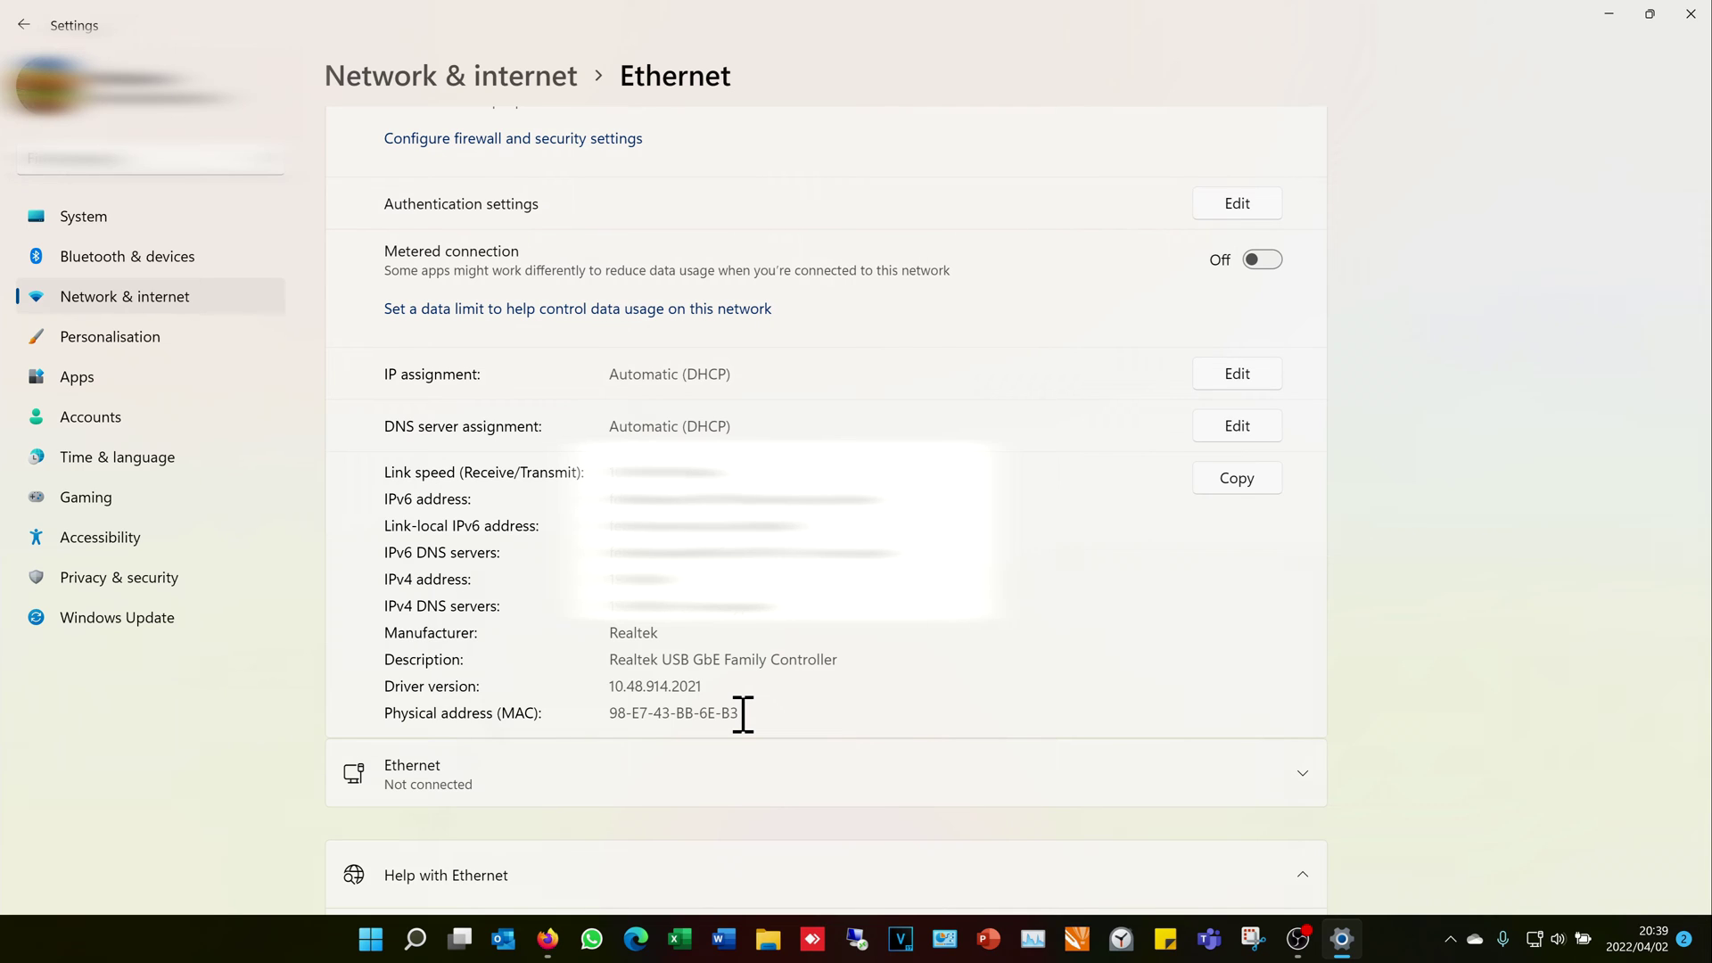
left_click_drag(743, 713, 611, 719)
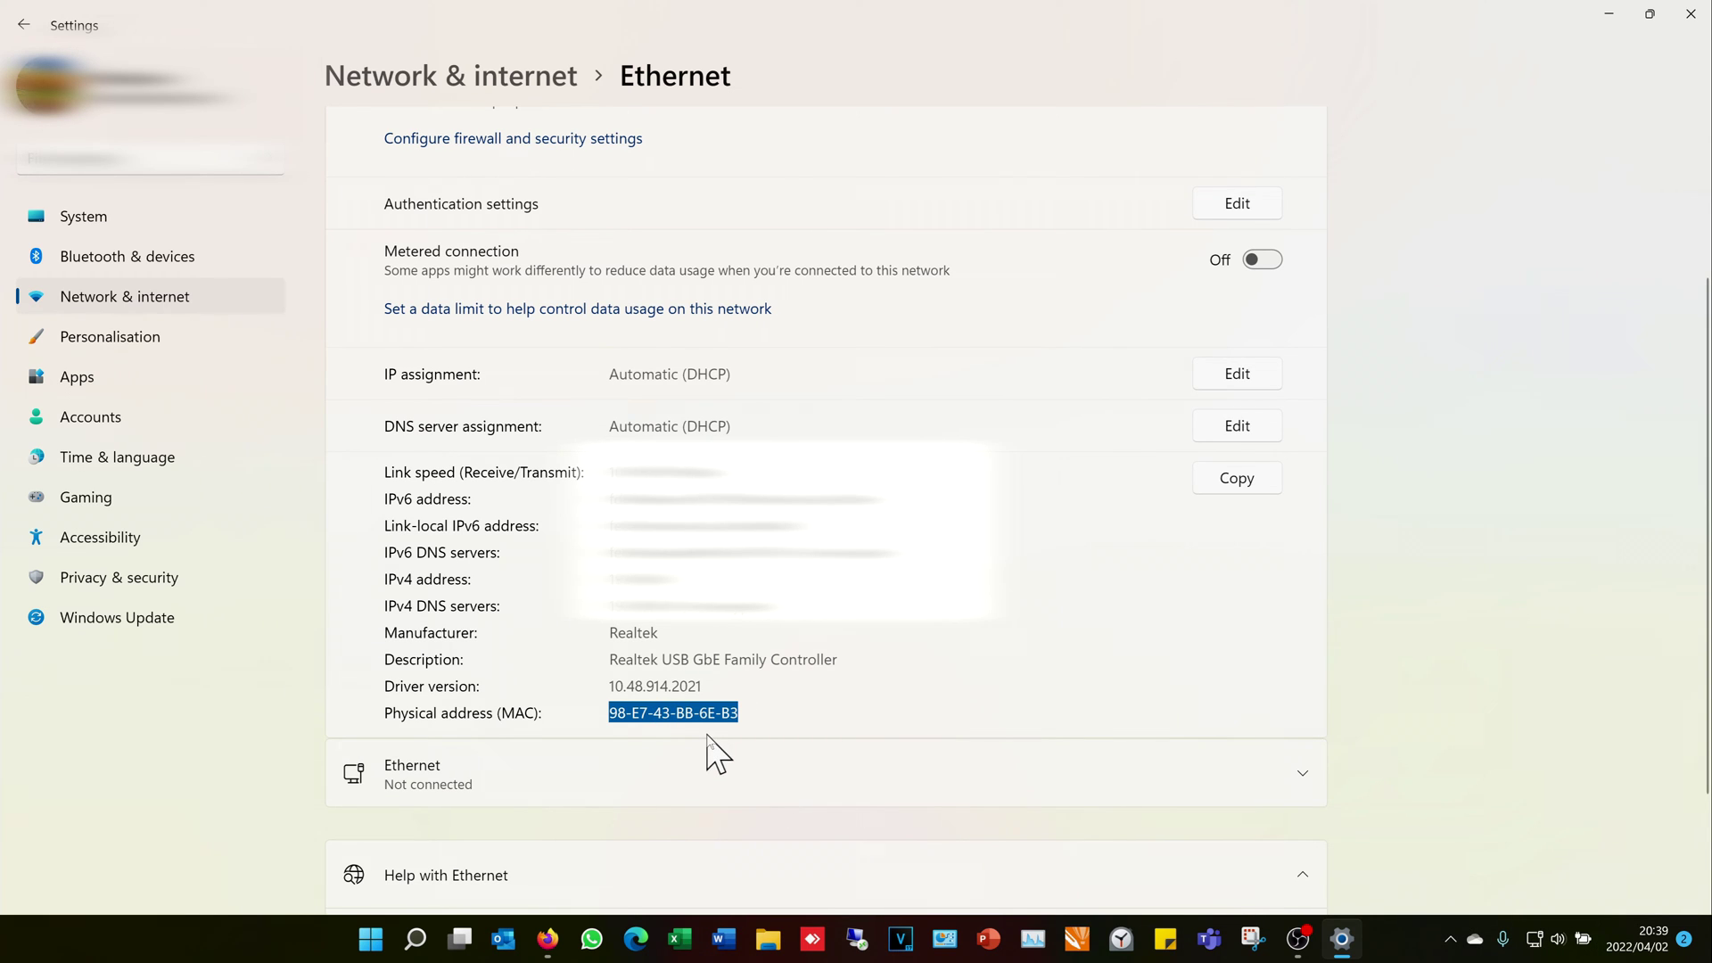
left_click(1558, 939)
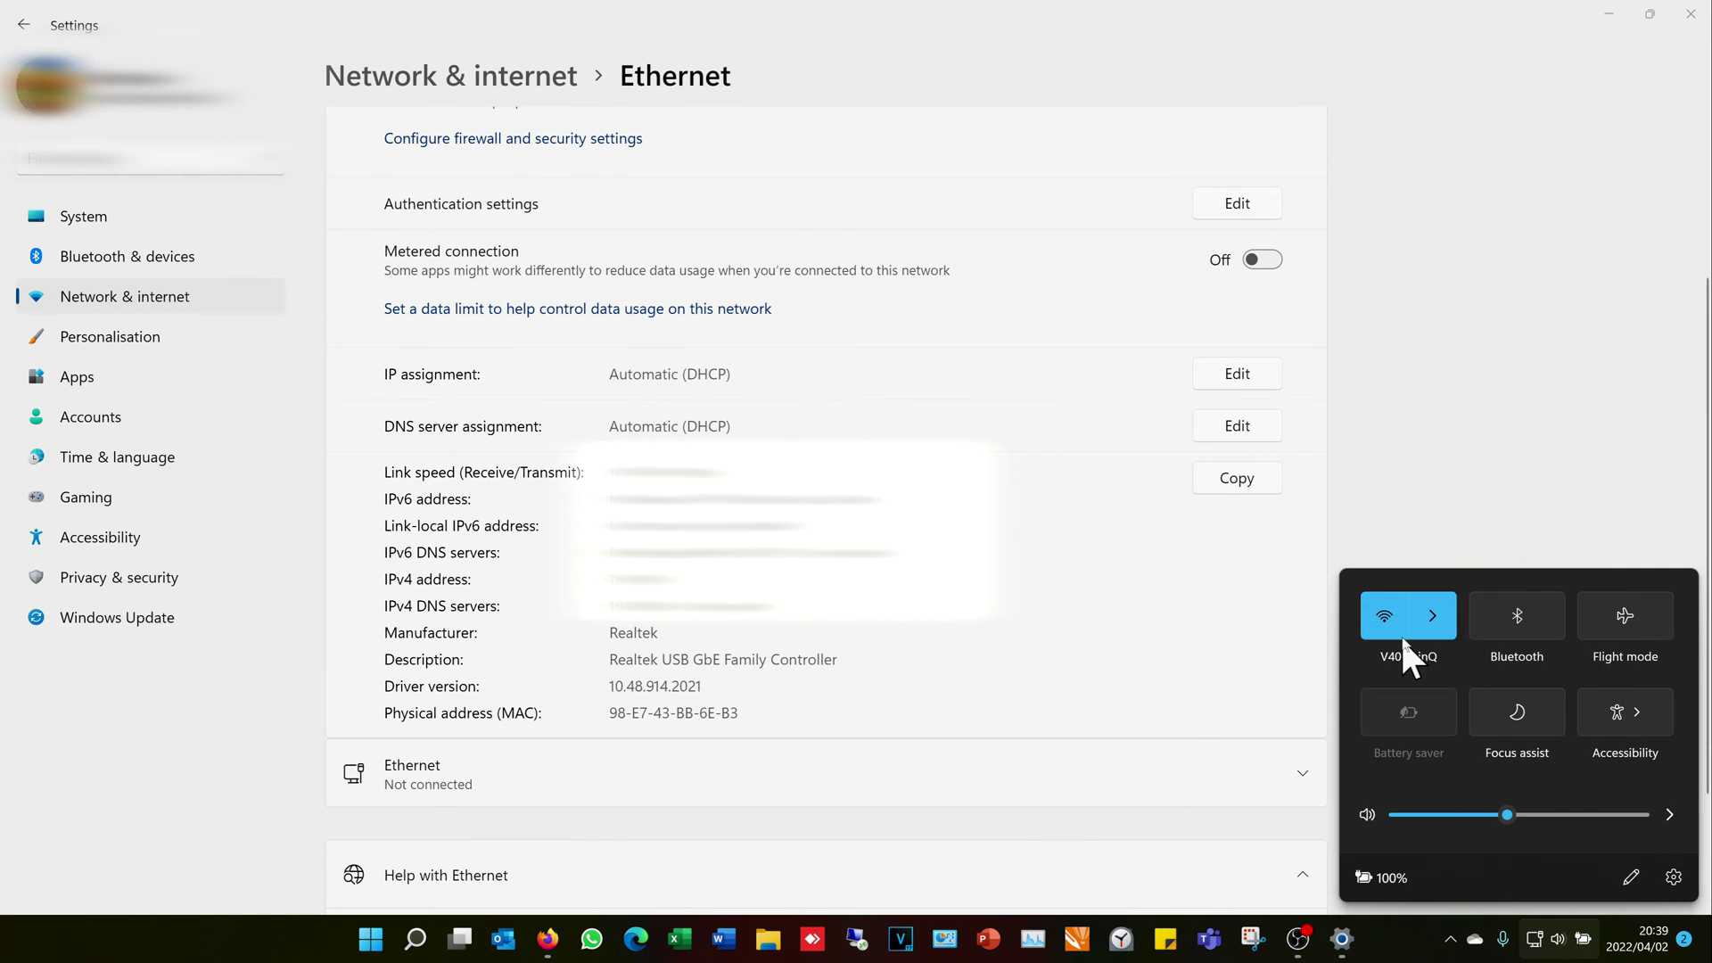
left_click(1432, 615)
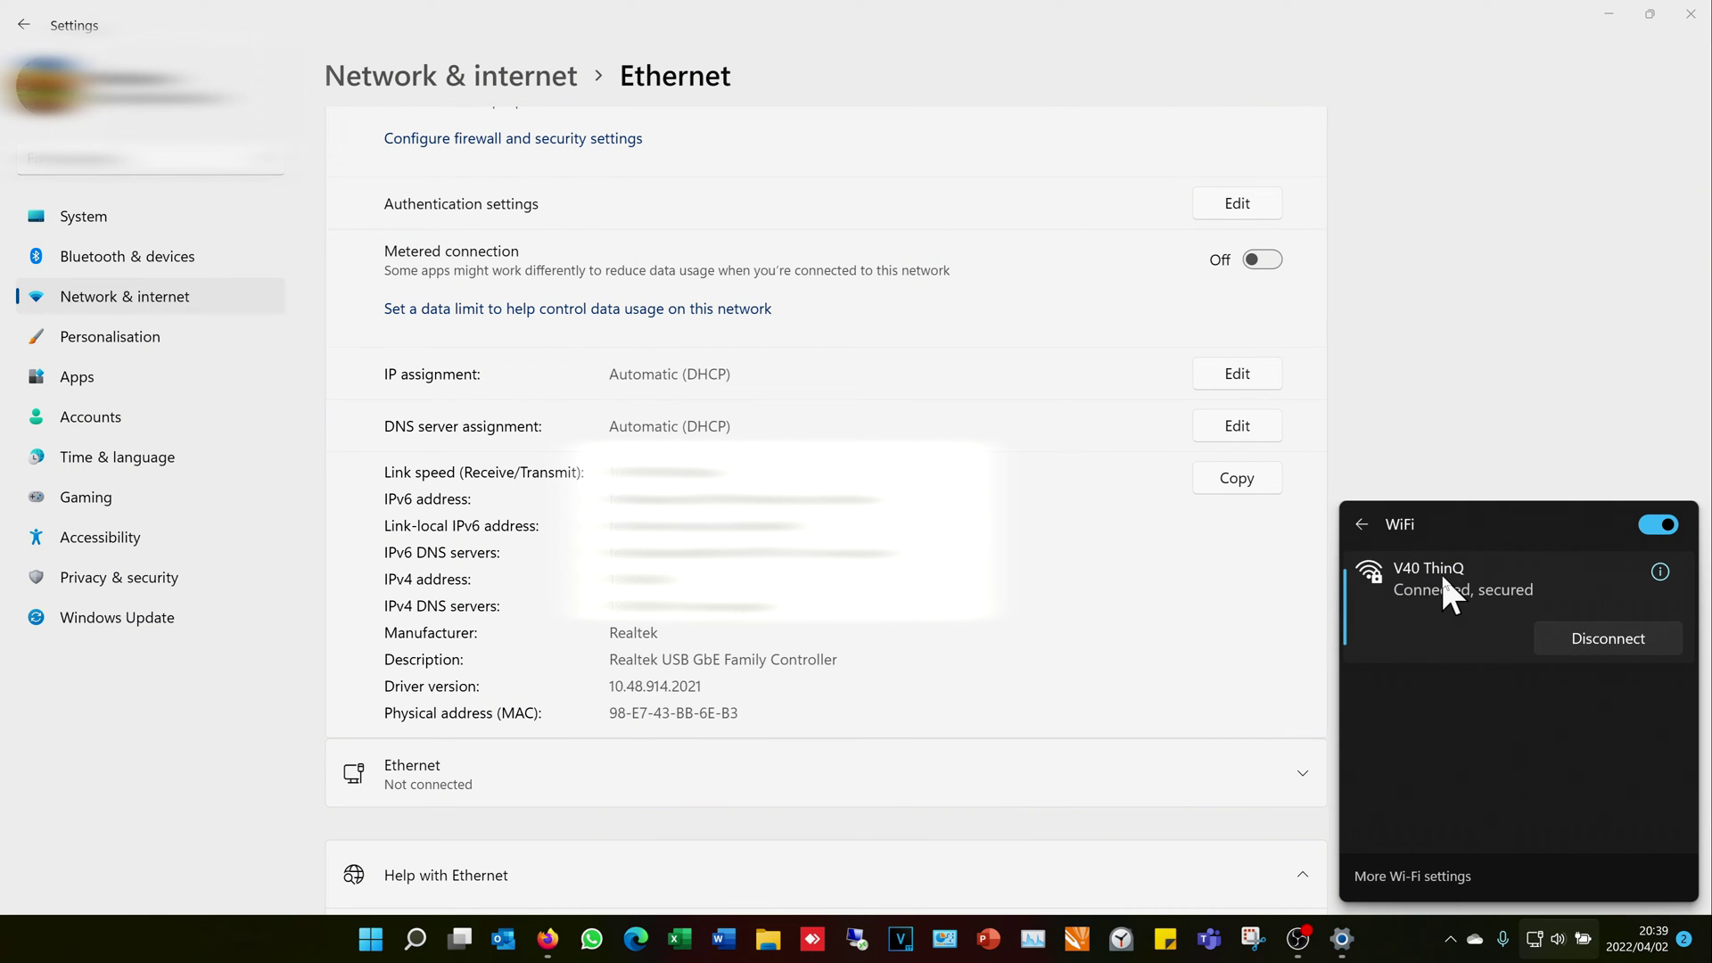
left_click(548, 375)
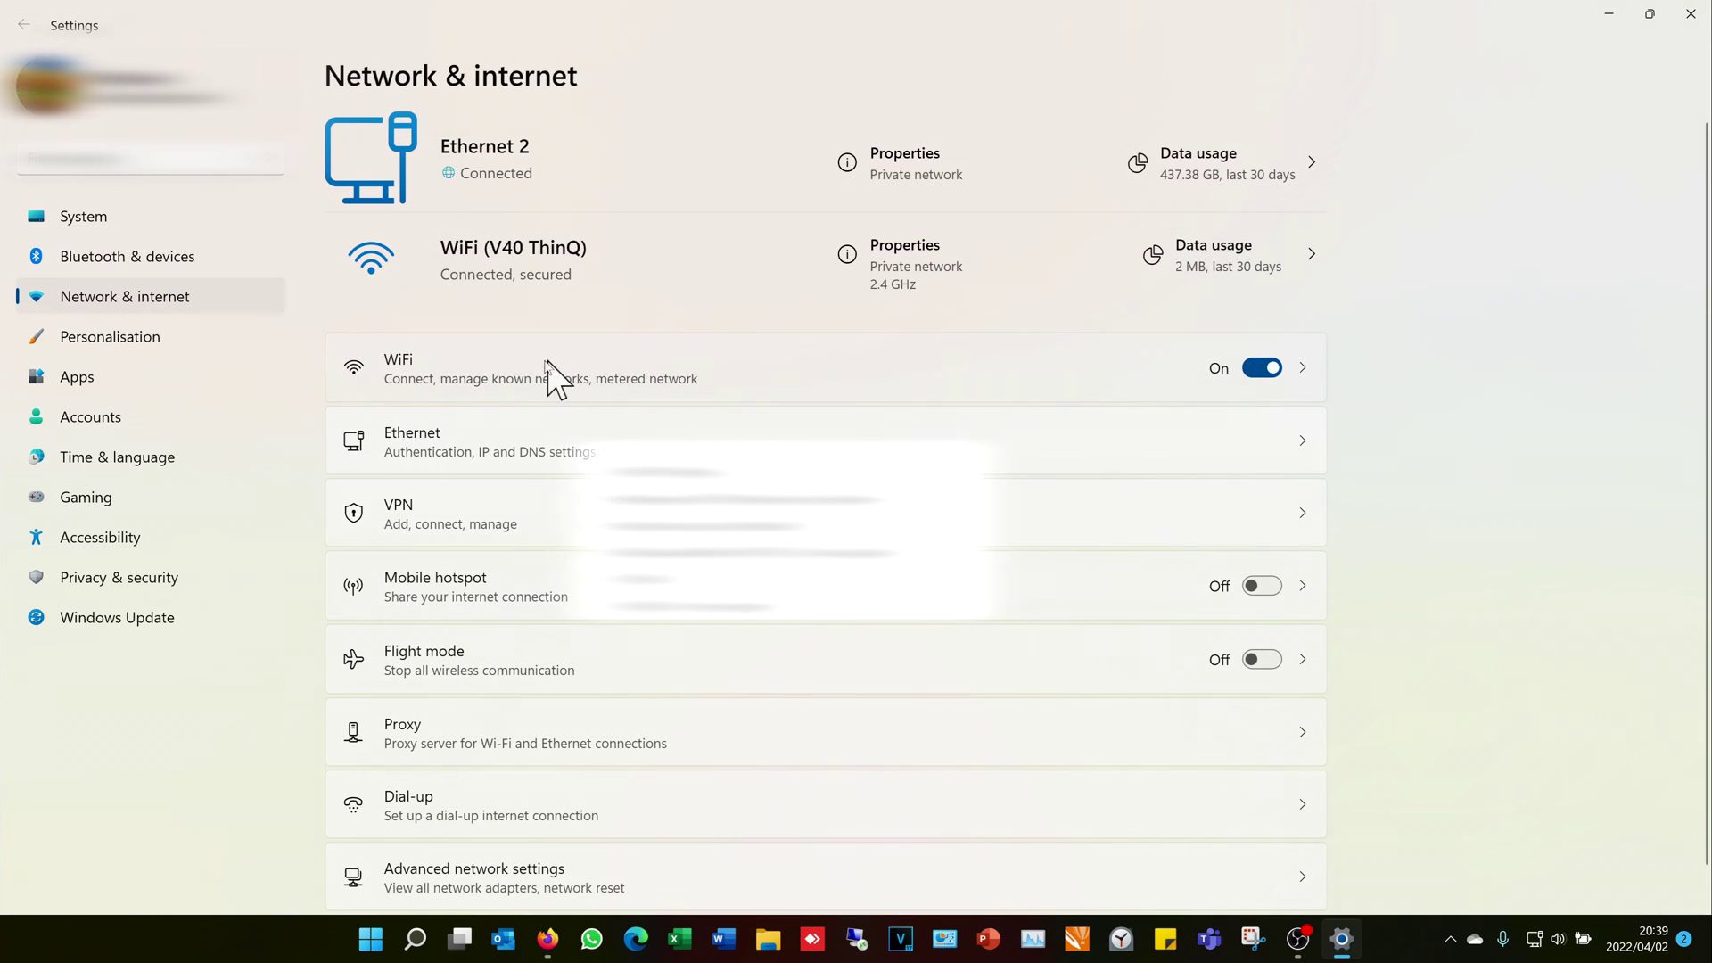
left_click(463, 393)
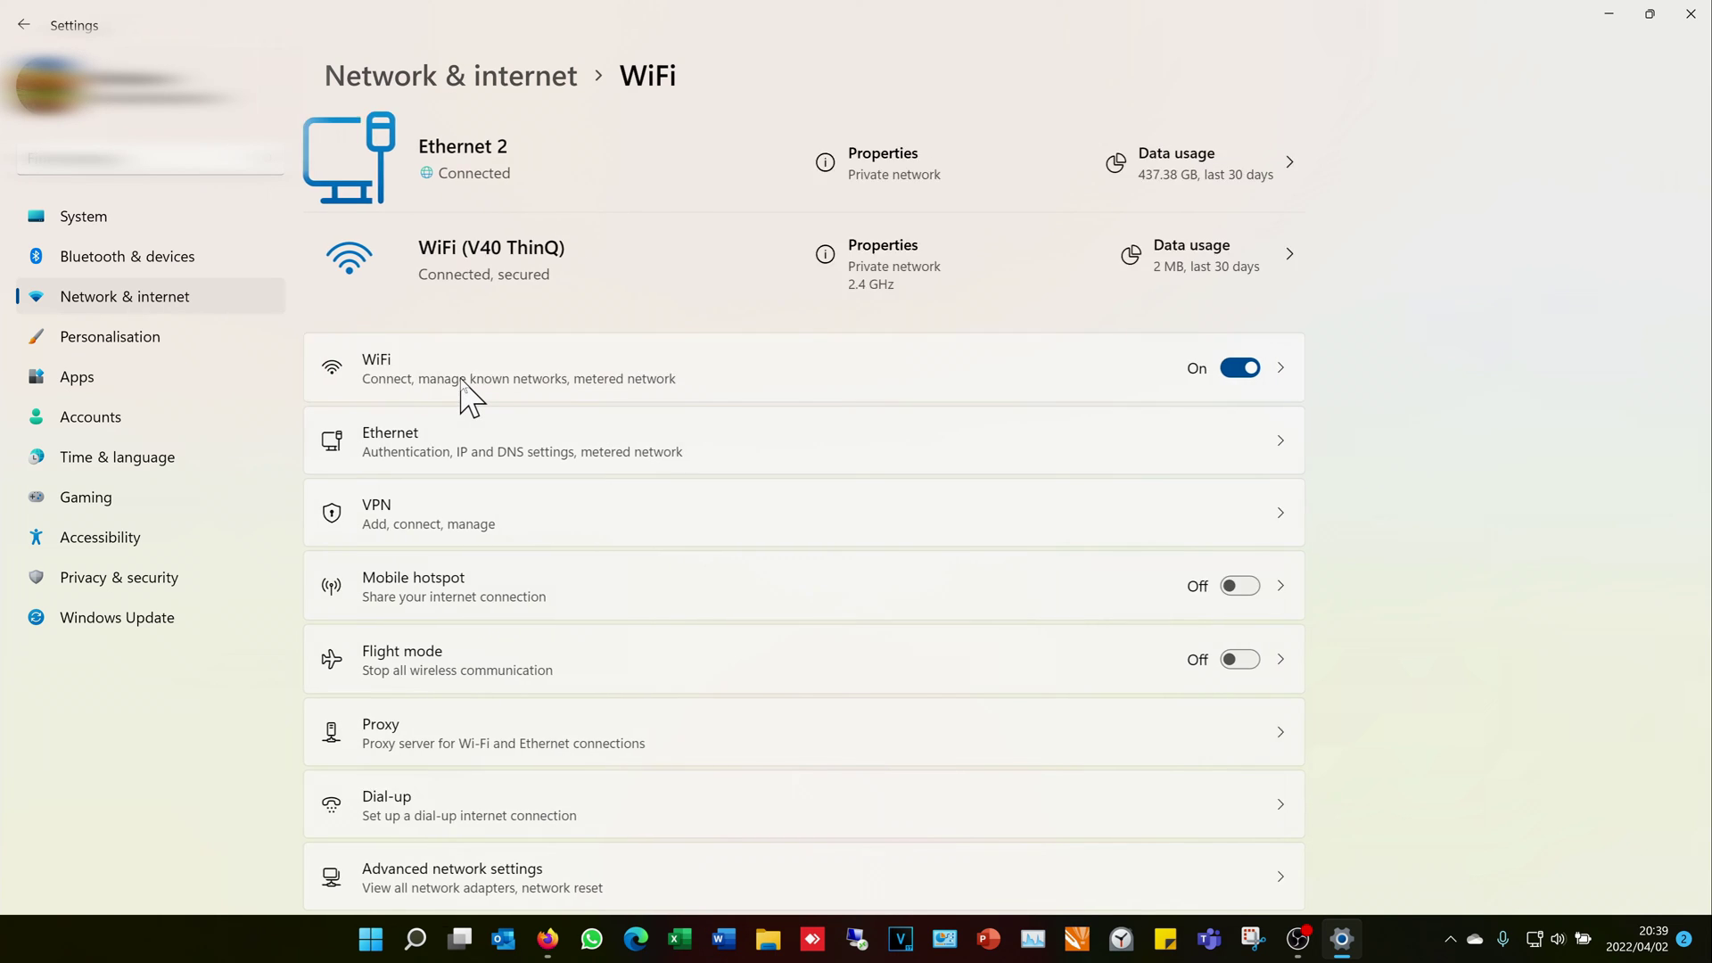
left_click(432, 236)
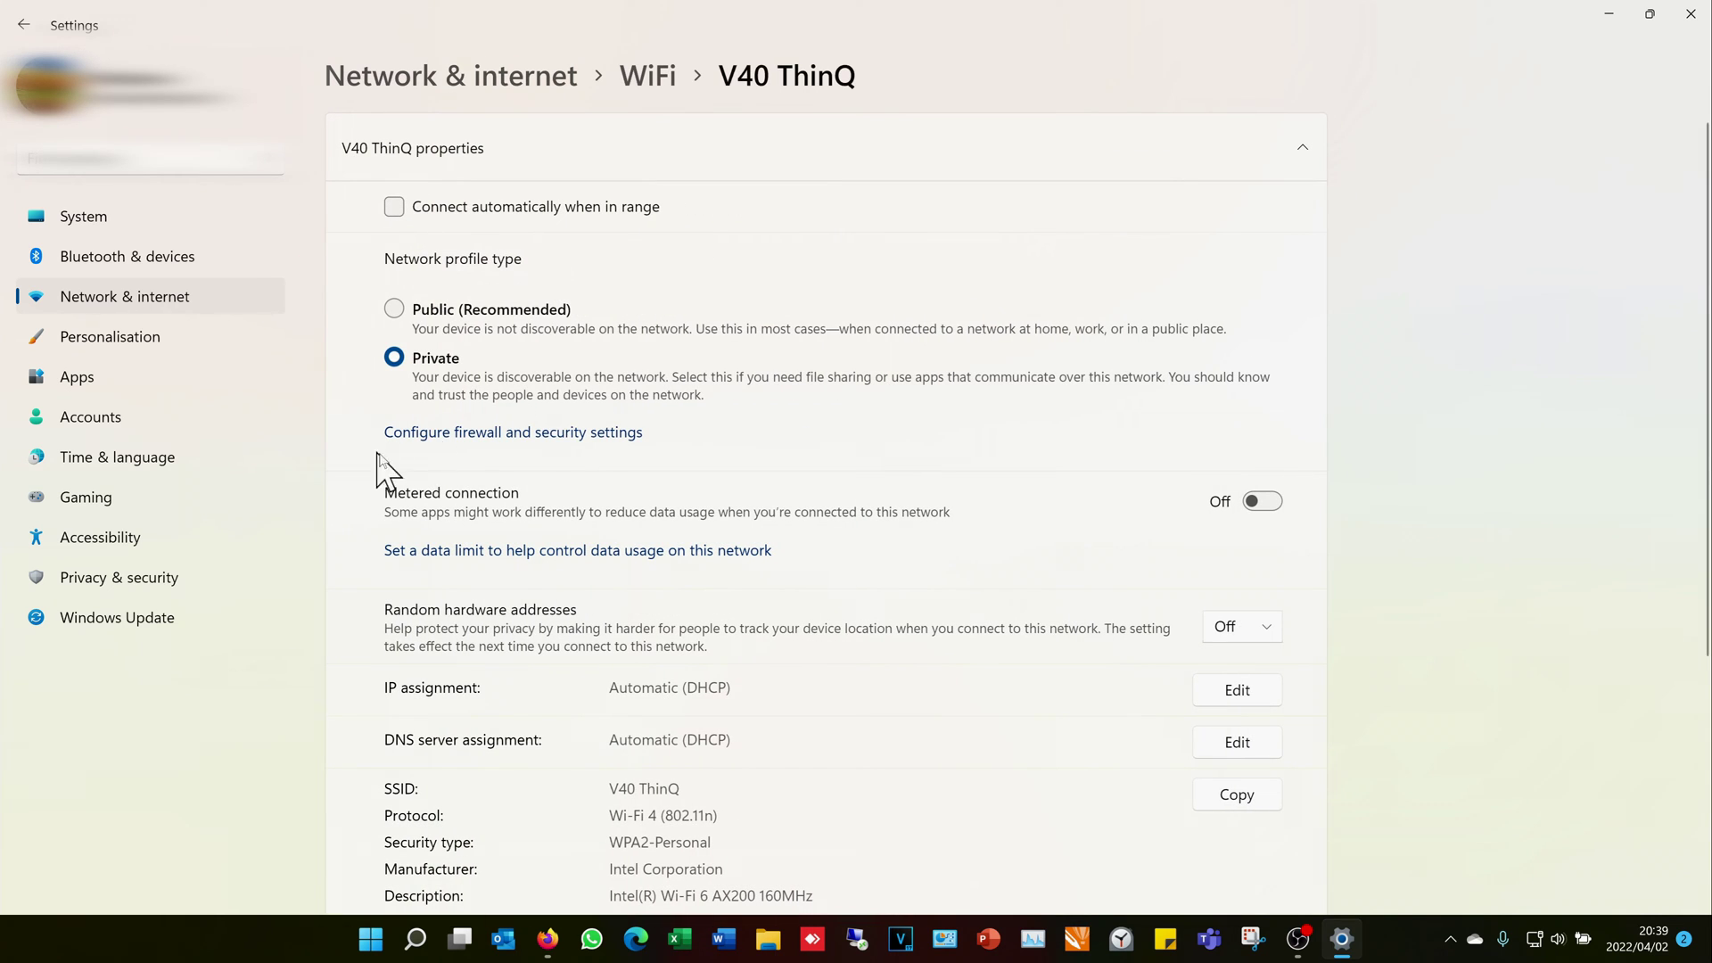
scroll(553, 767, "down", 5)
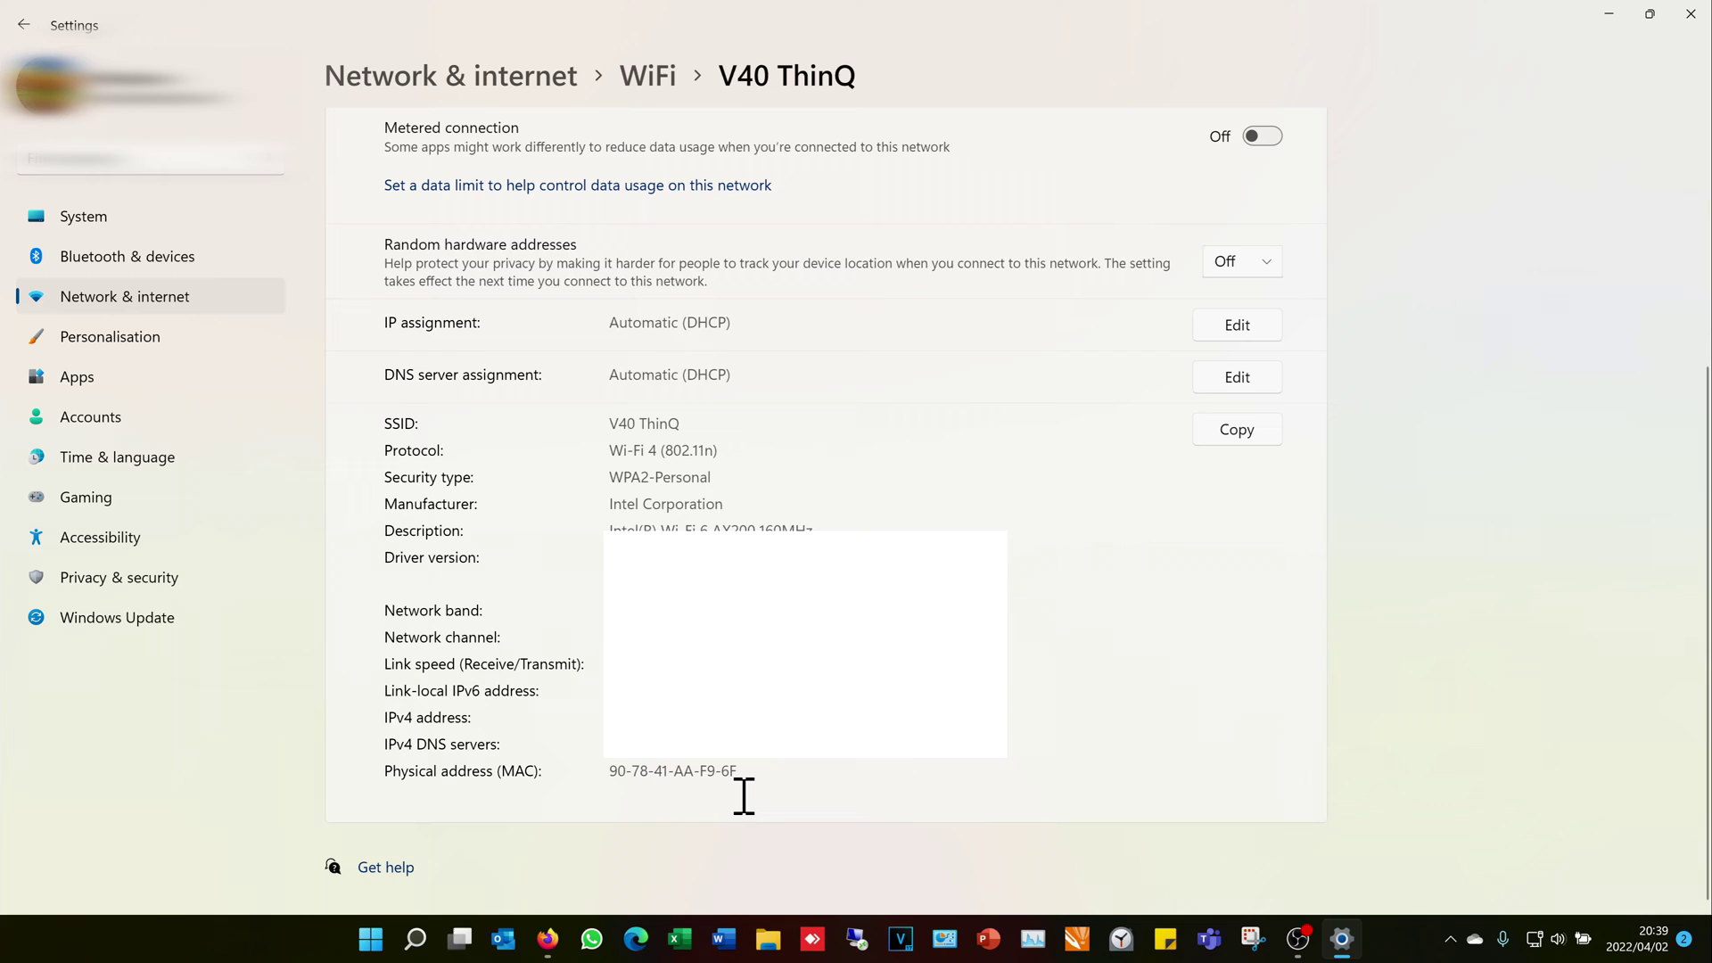
left_click_drag(749, 774, 587, 777)
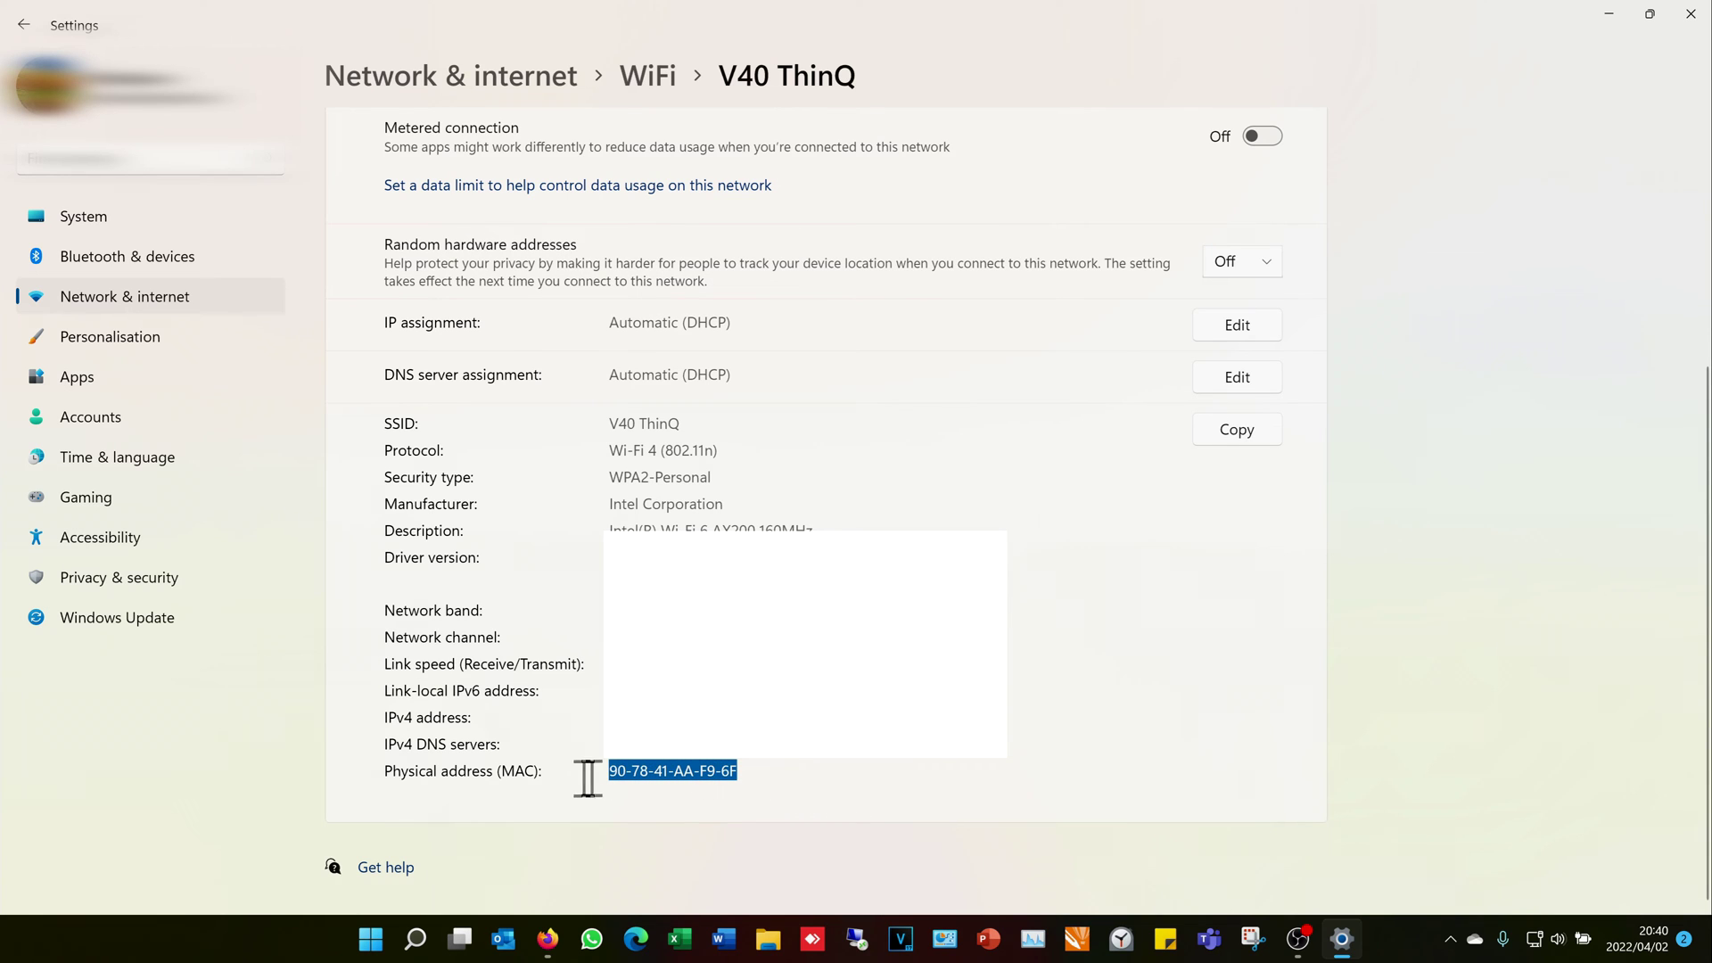
left_click(503, 792)
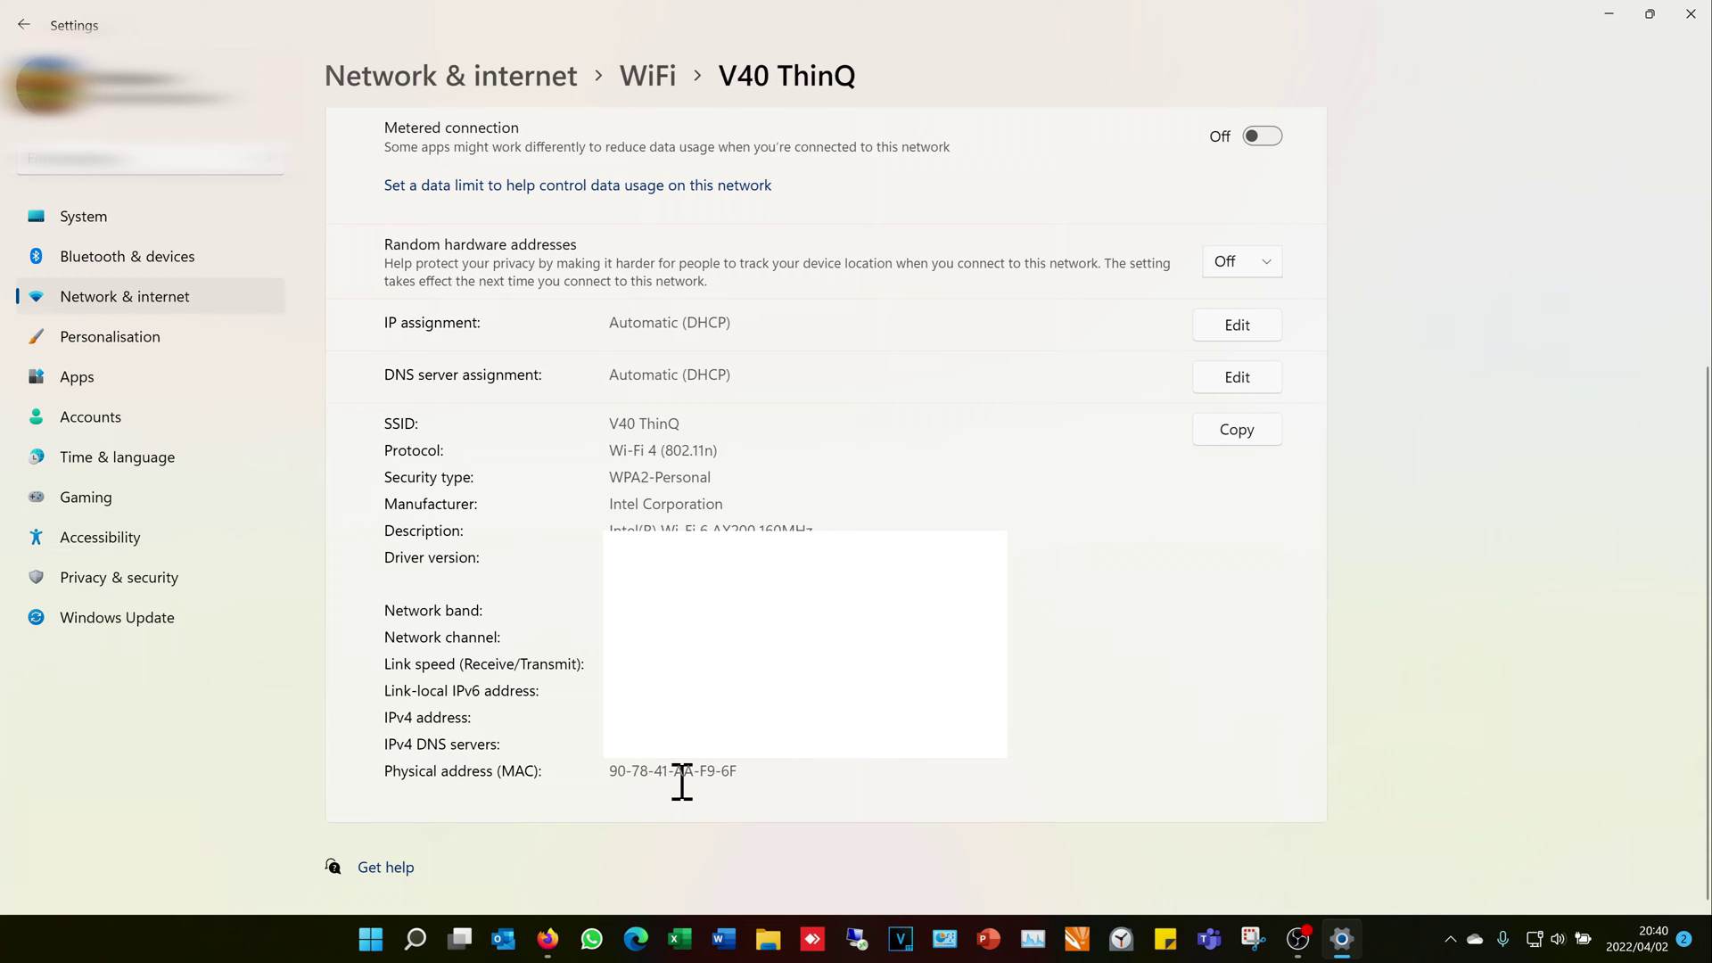
key("alt+Tab")
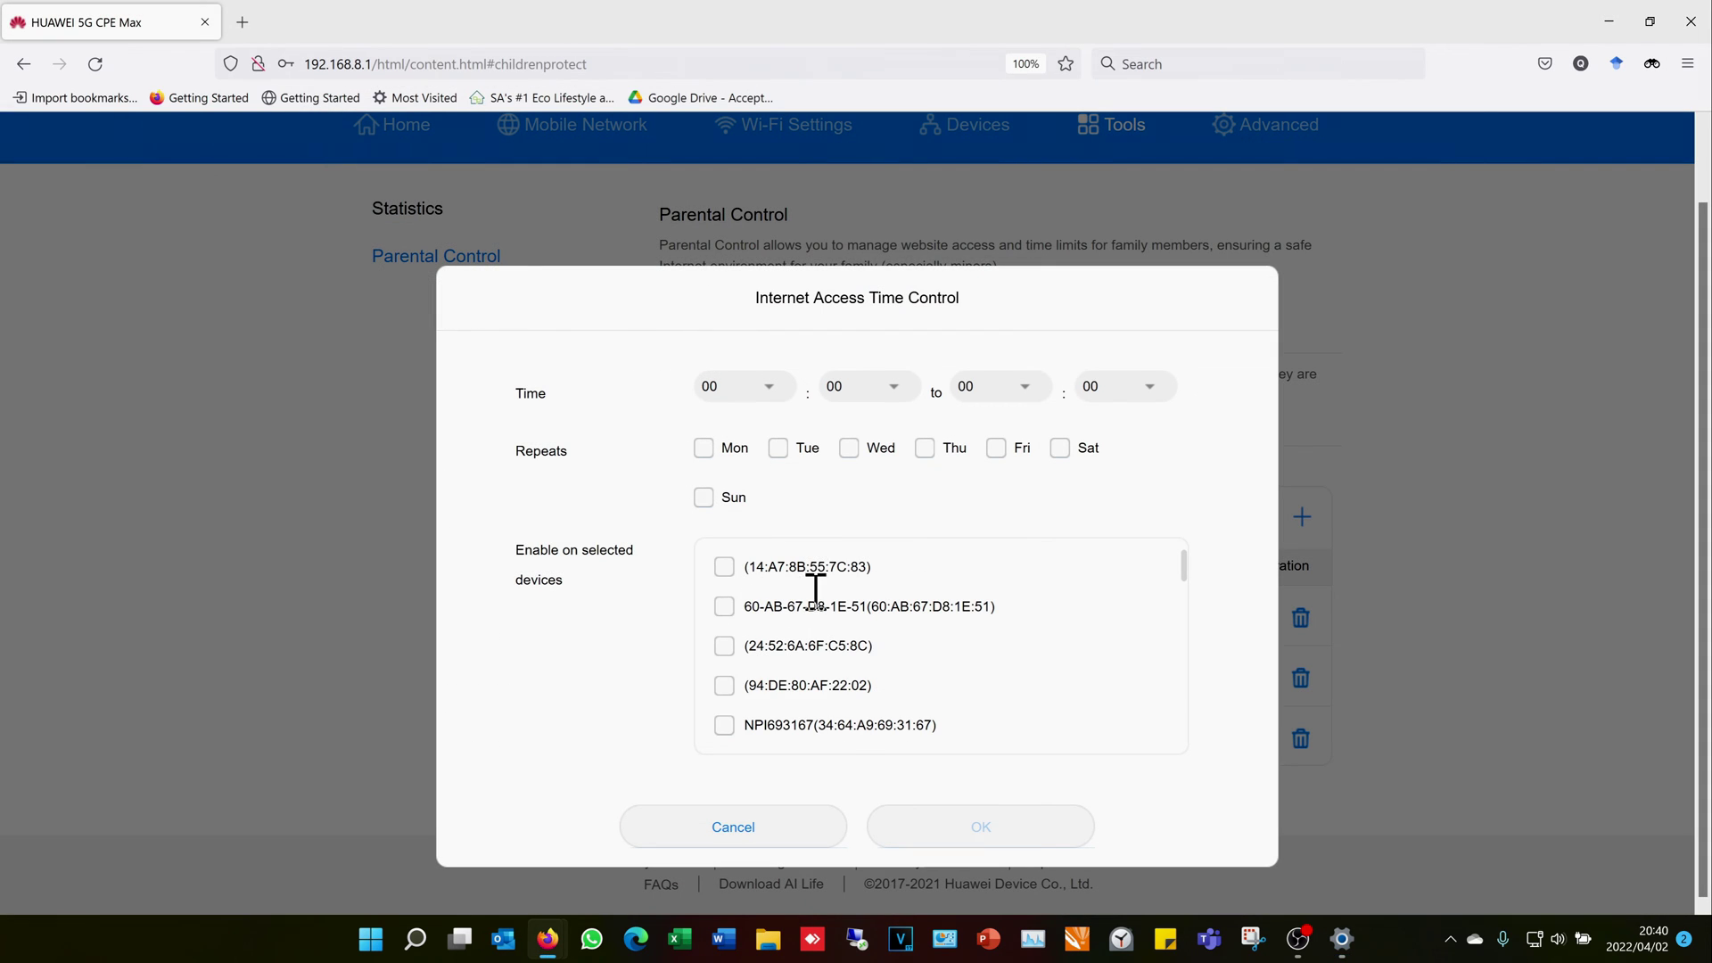
left_click(724, 568)
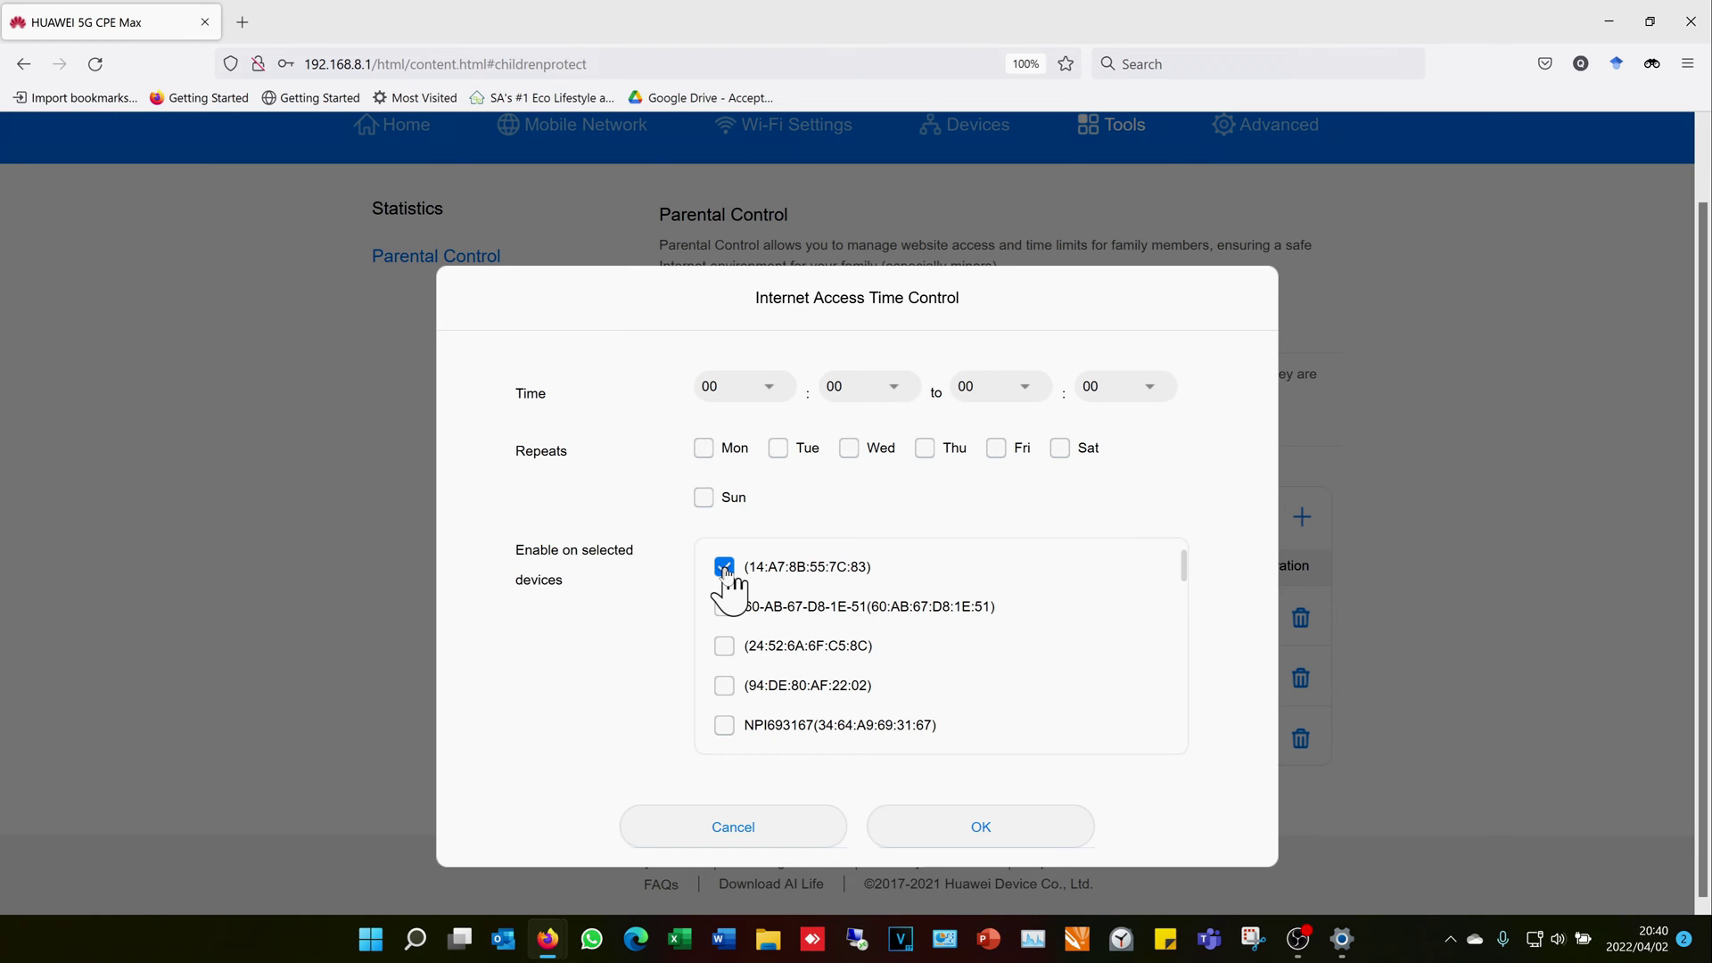
left_click(724, 646)
left_click(724, 645)
left_click(724, 571)
Launch Command Prompt by searching for cmd.
left_click(417, 951)
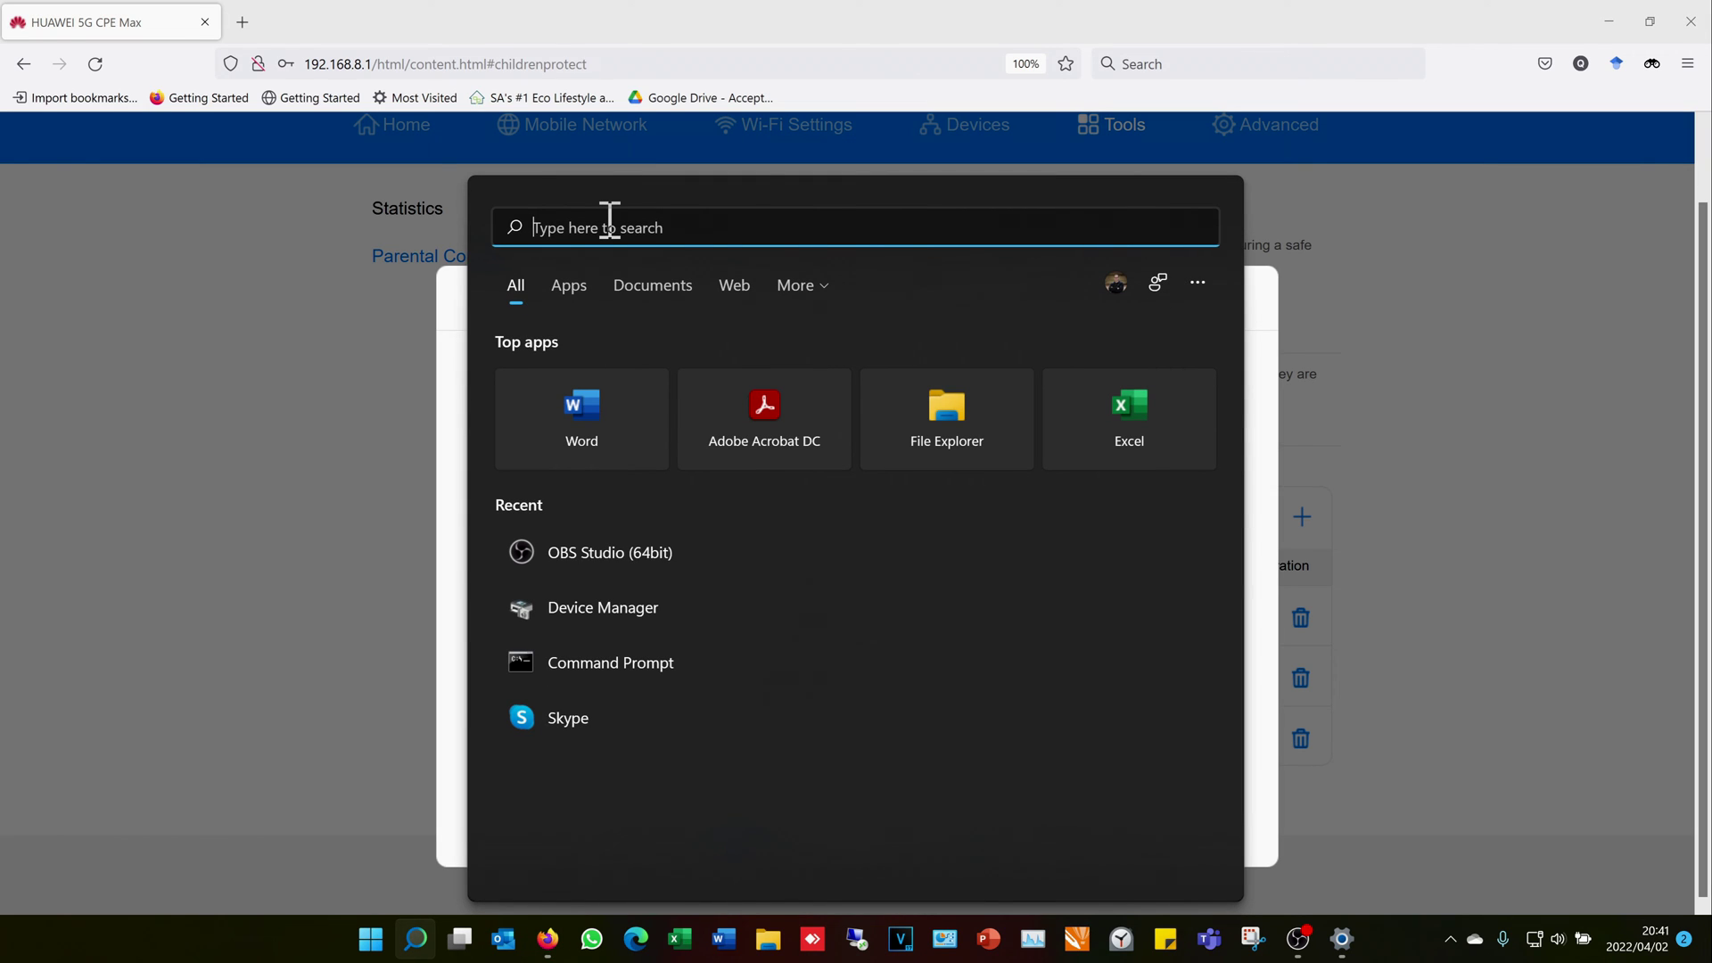
type("cmd")
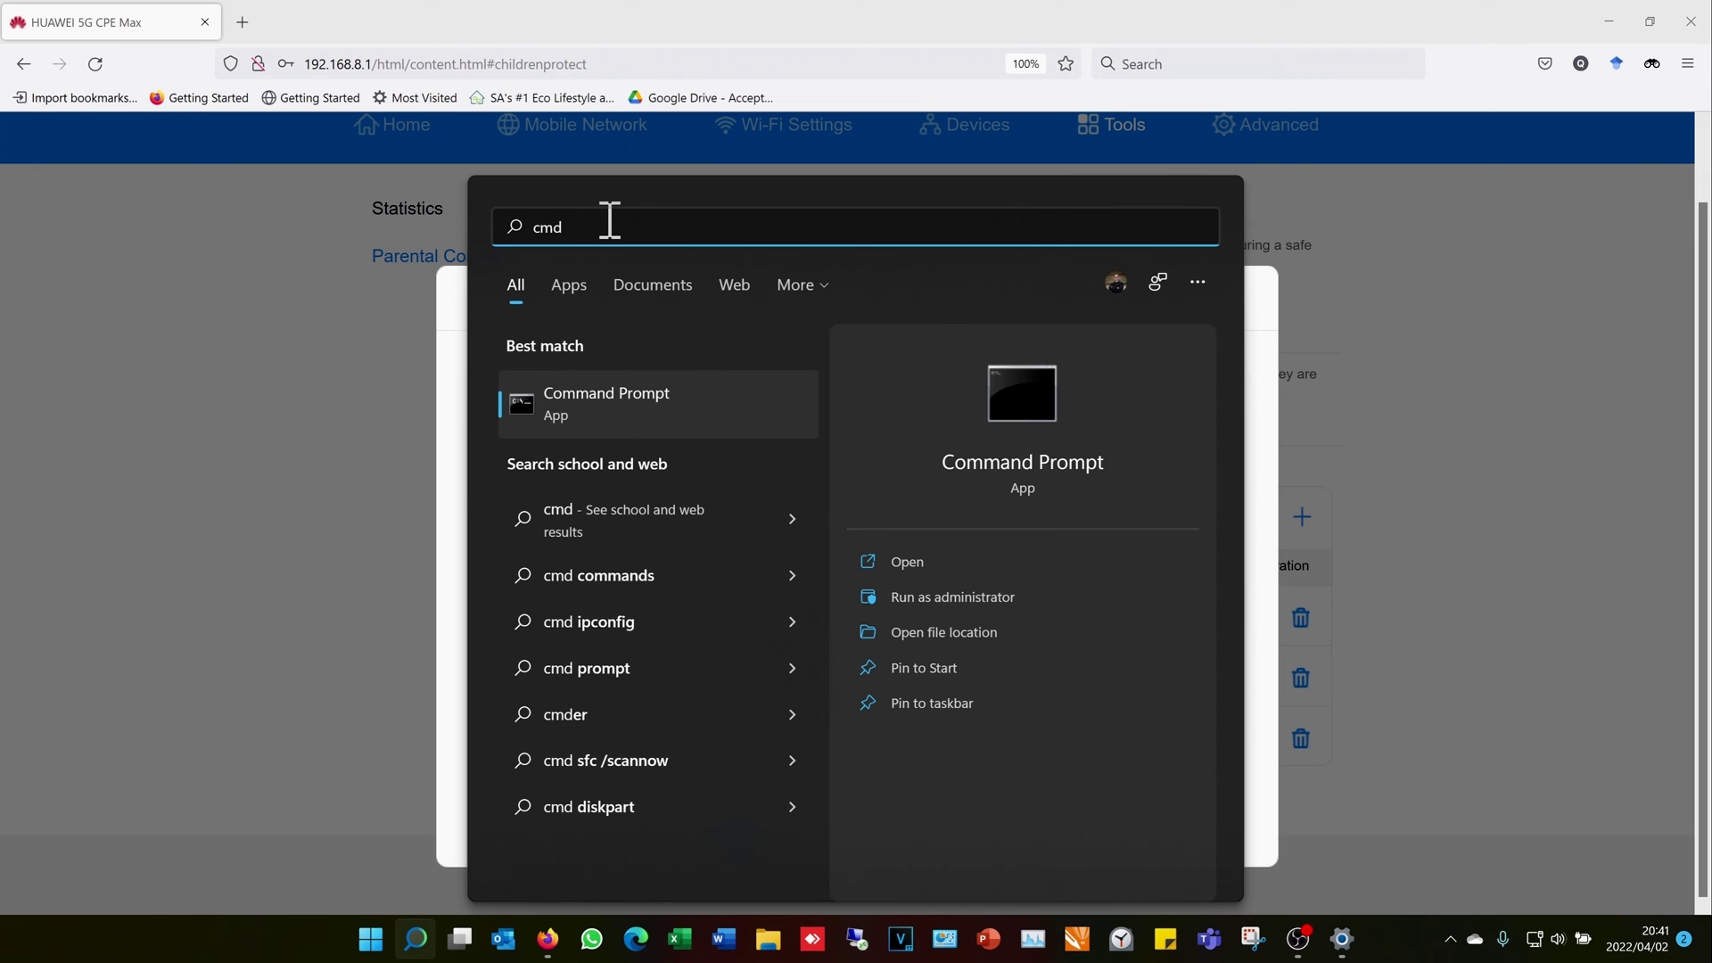
key("Return")
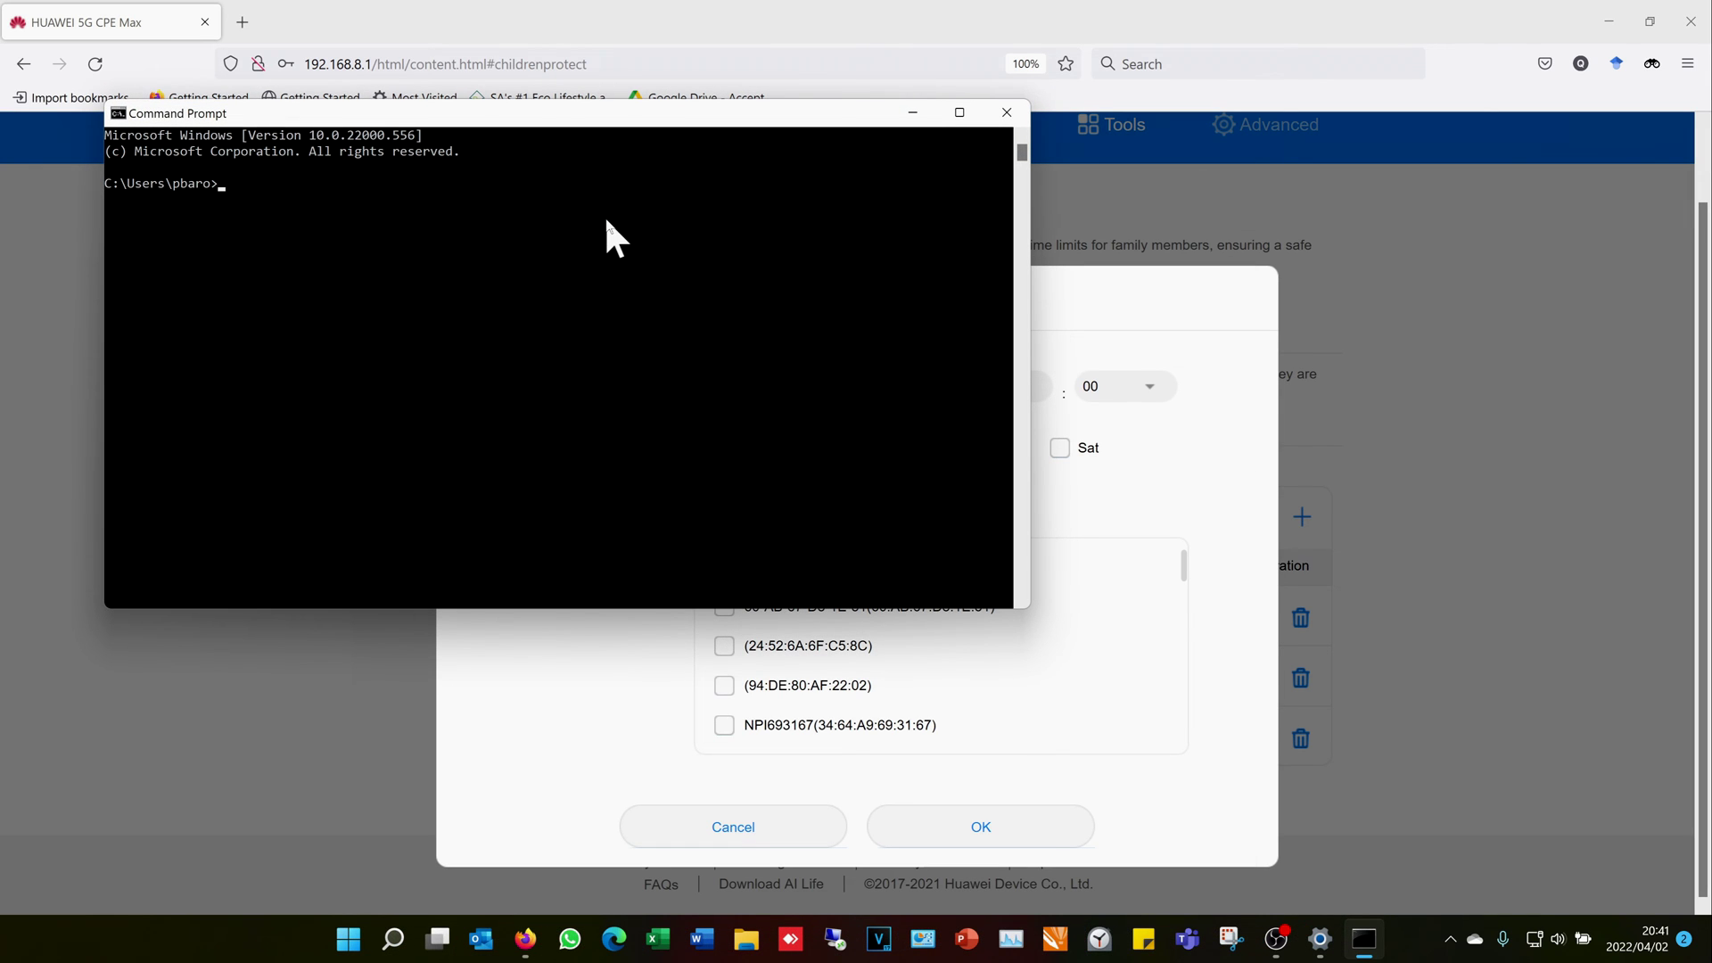
Run ipconfig/all and select Ethernet 2's physical address 98-E7-43-BB-6E-B3.
type("ipconfig/all")
key("Return")
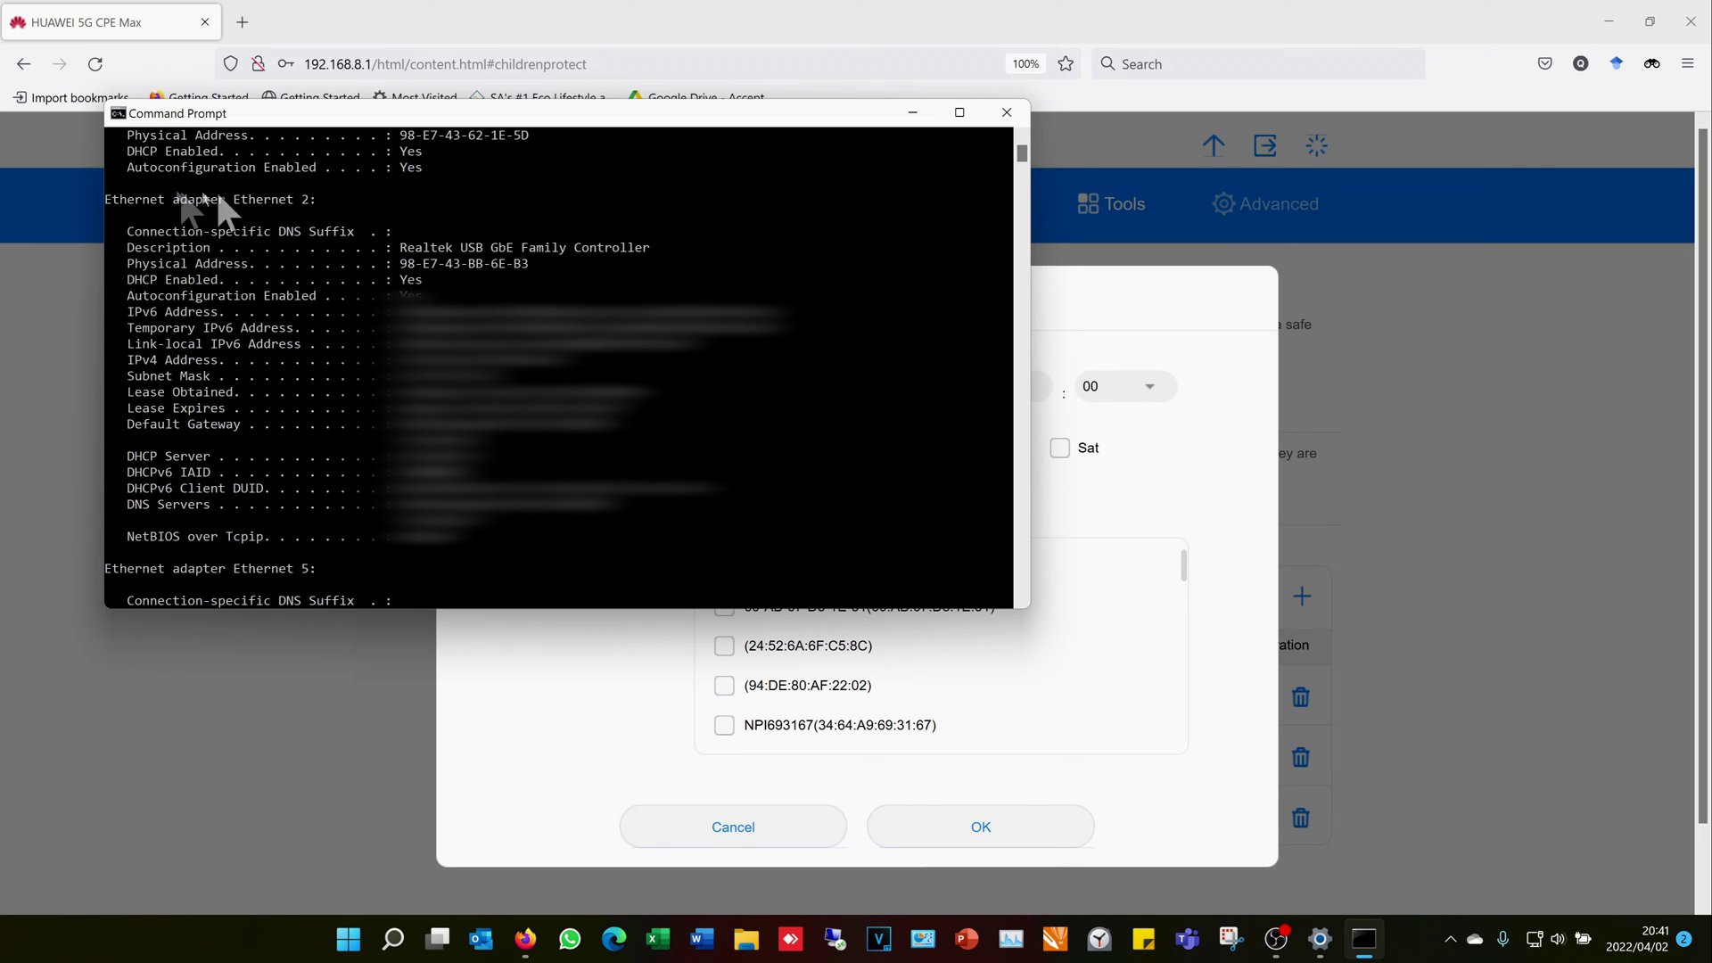
left_click_drag(132, 201, 255, 198)
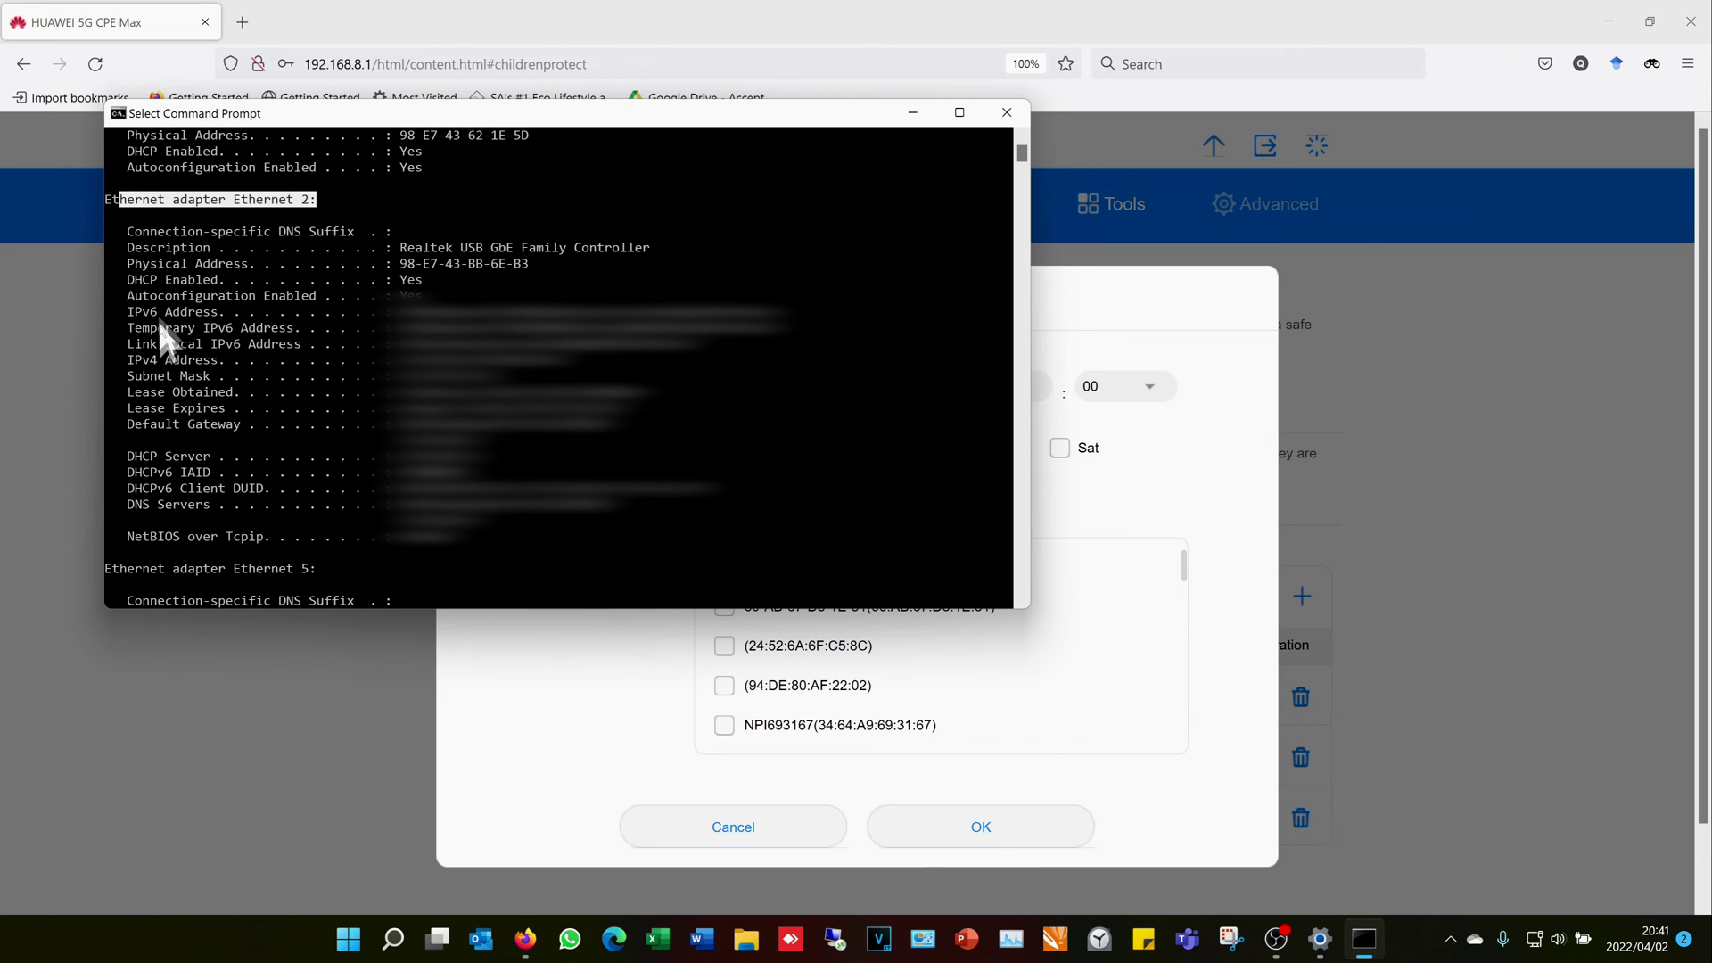
left_click_drag(129, 260, 481, 263)
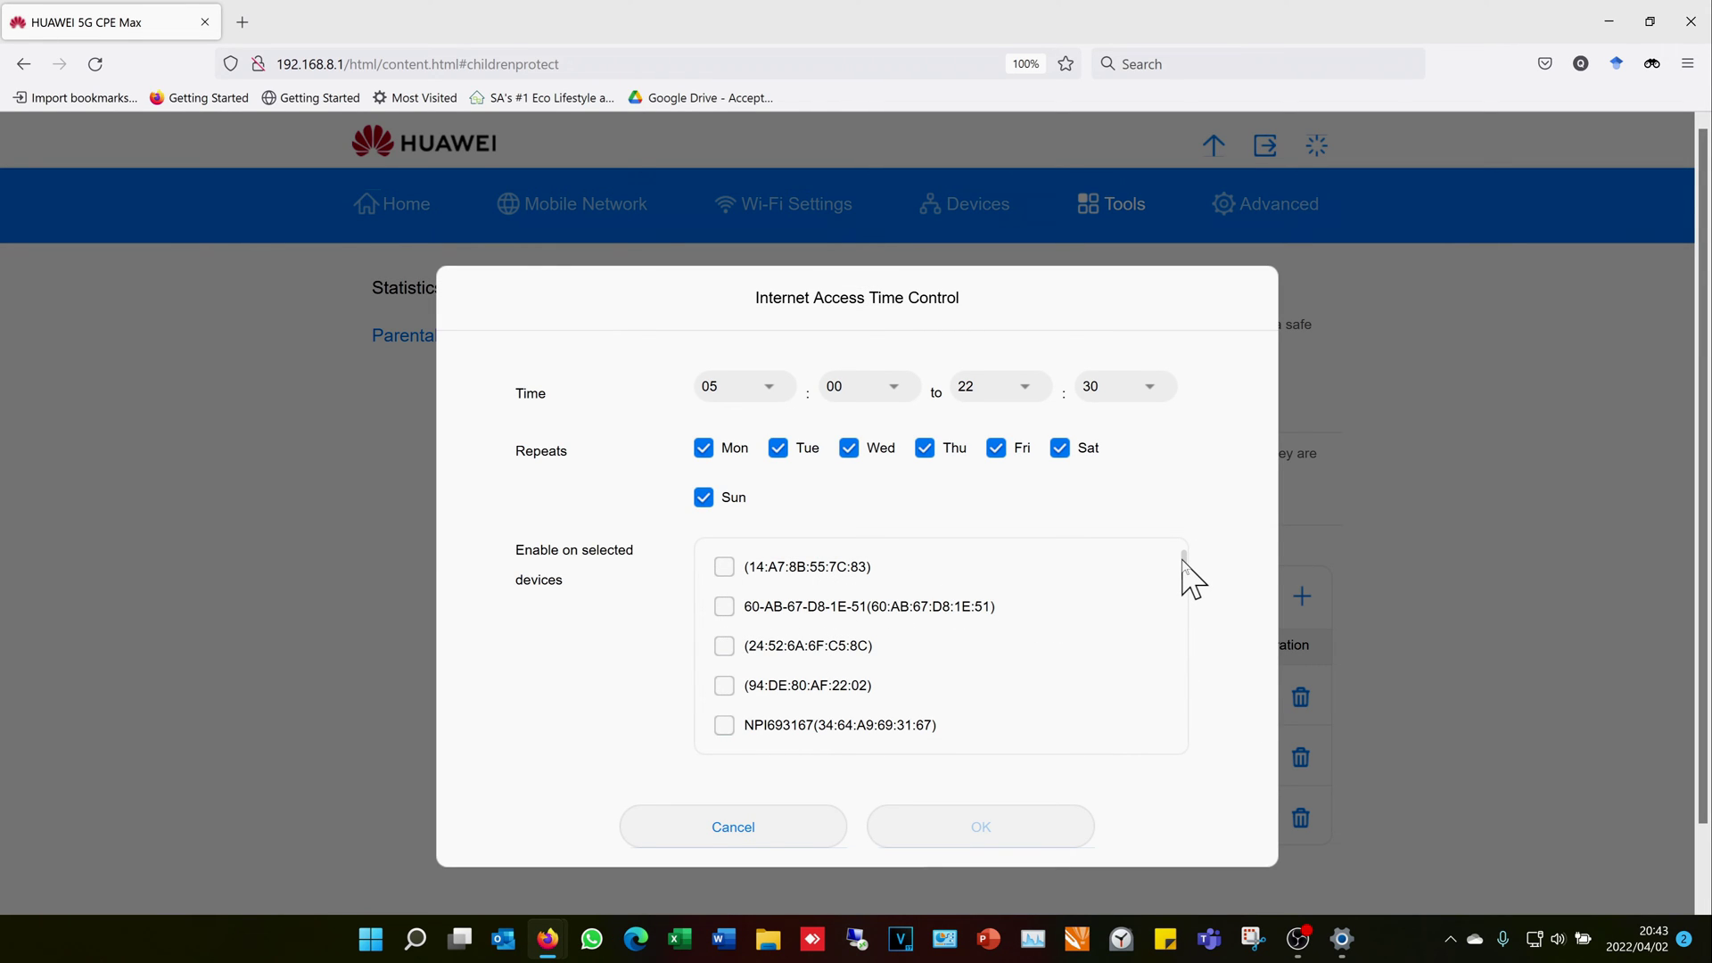
Scroll to HUAWEI_P20_lite in the device list, tick it, then untick it again.
scroll(1186, 571, "down", 1)
left_click_drag(1184, 564, 1184, 579)
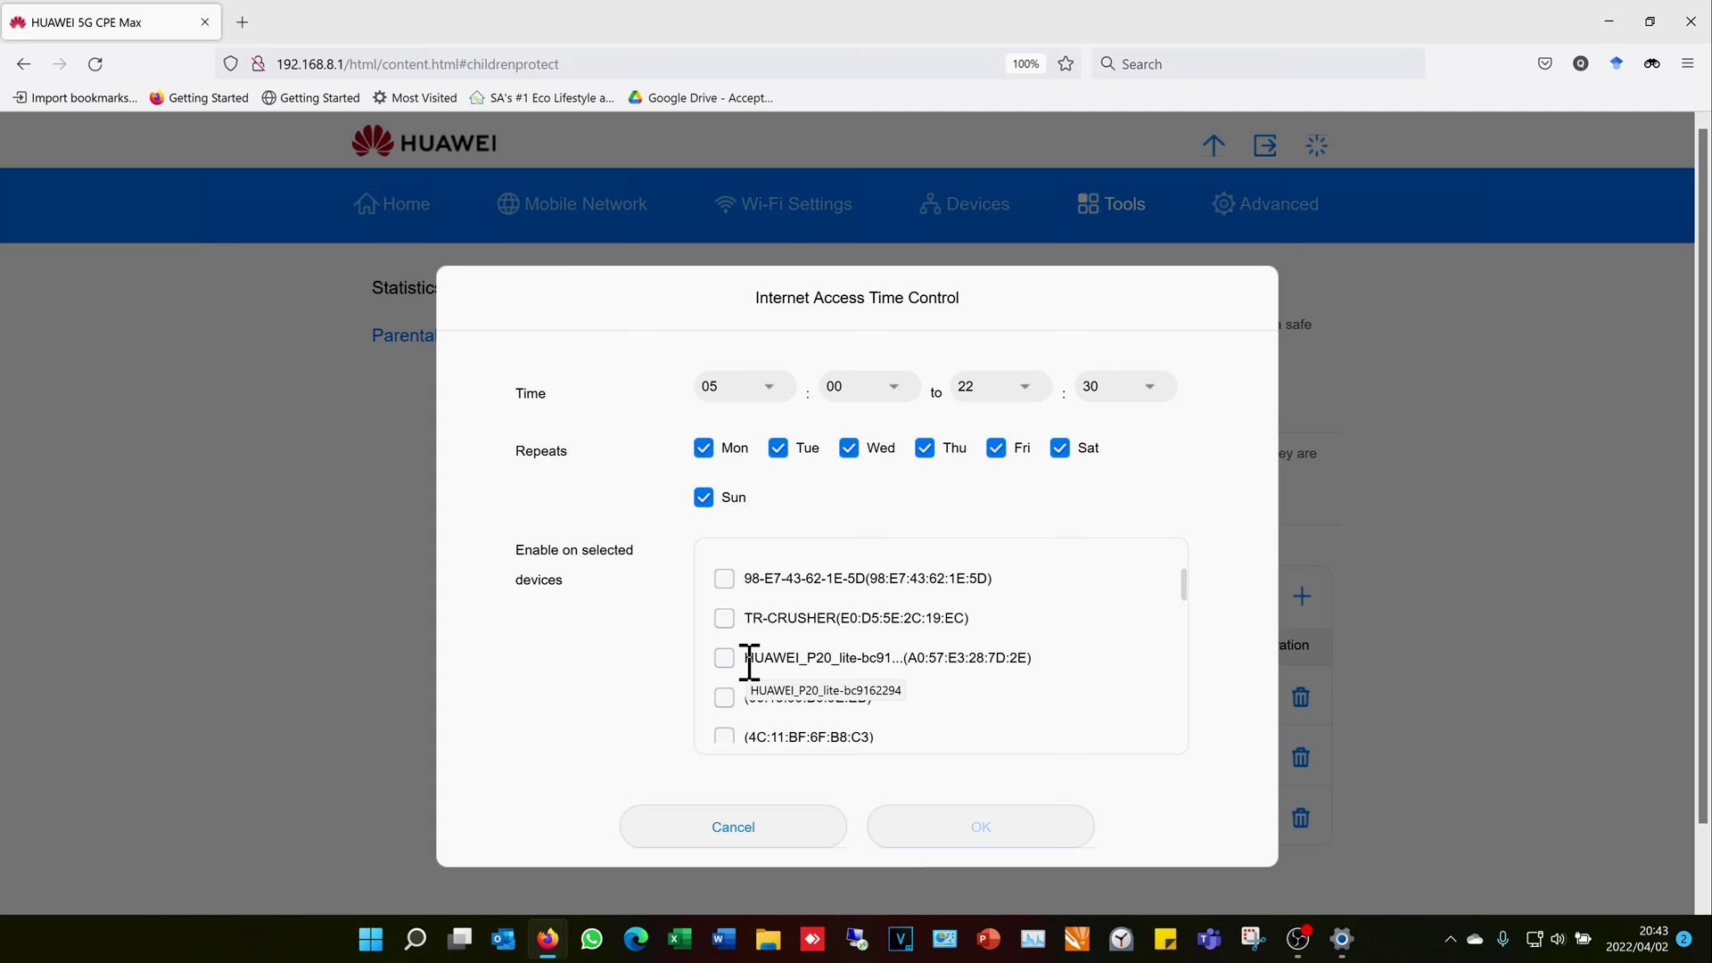
left_click_drag(749, 661, 865, 661)
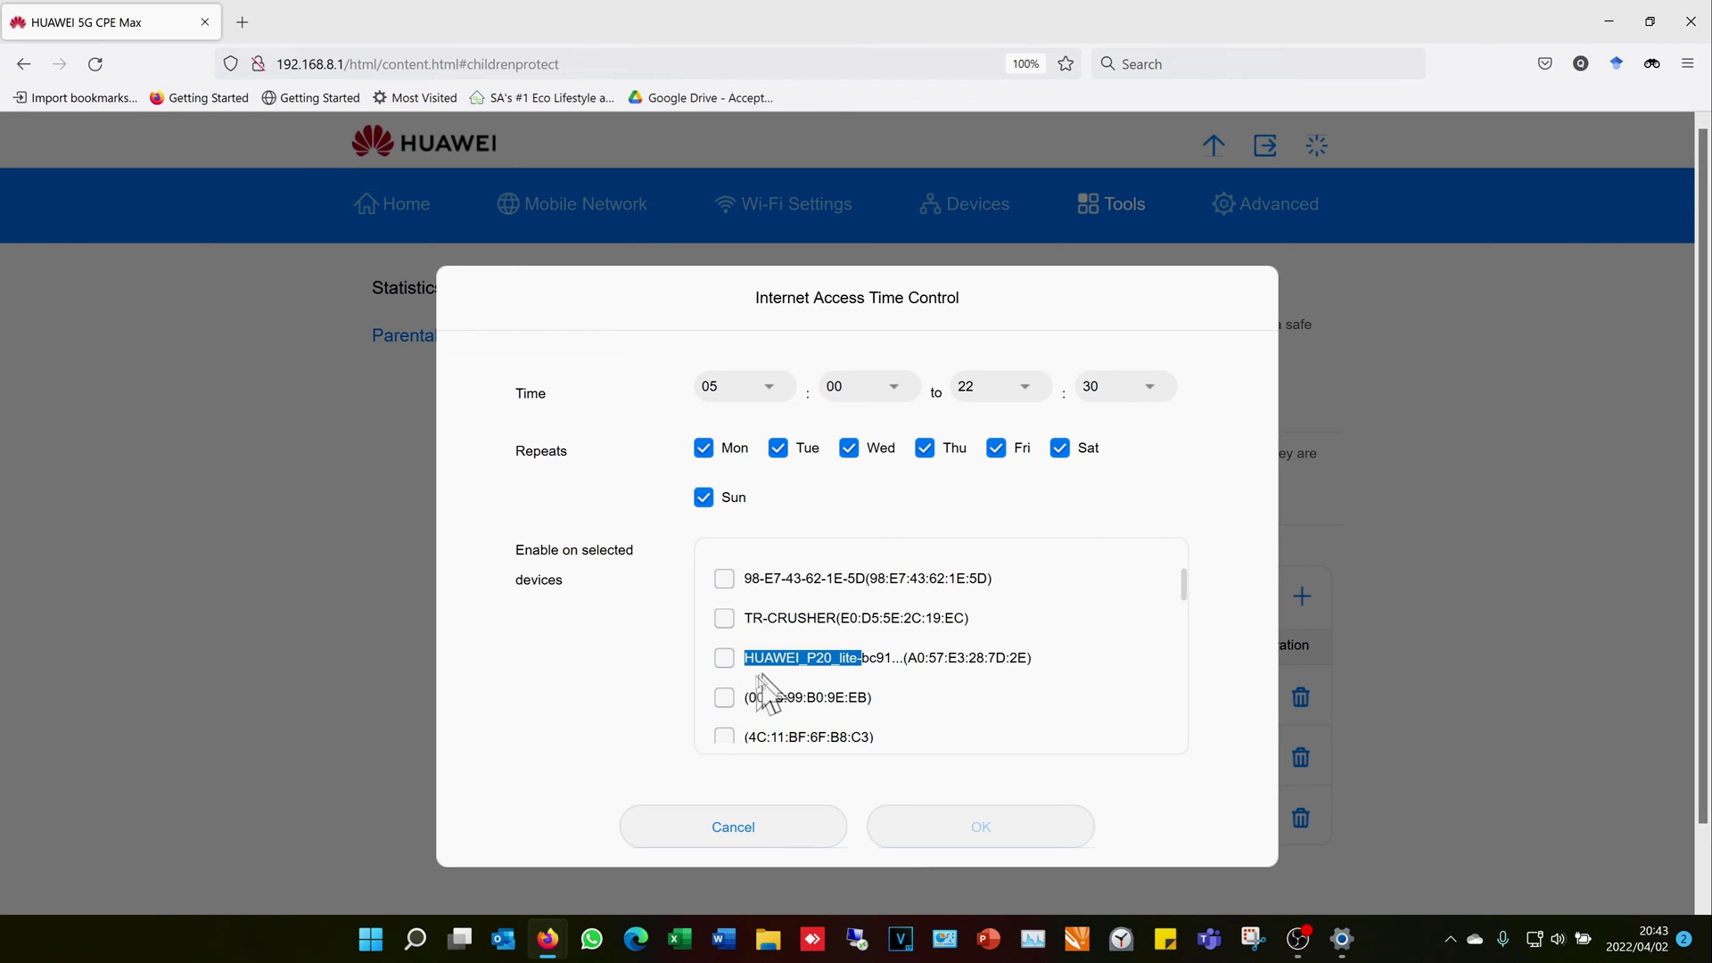
left_click(724, 660)
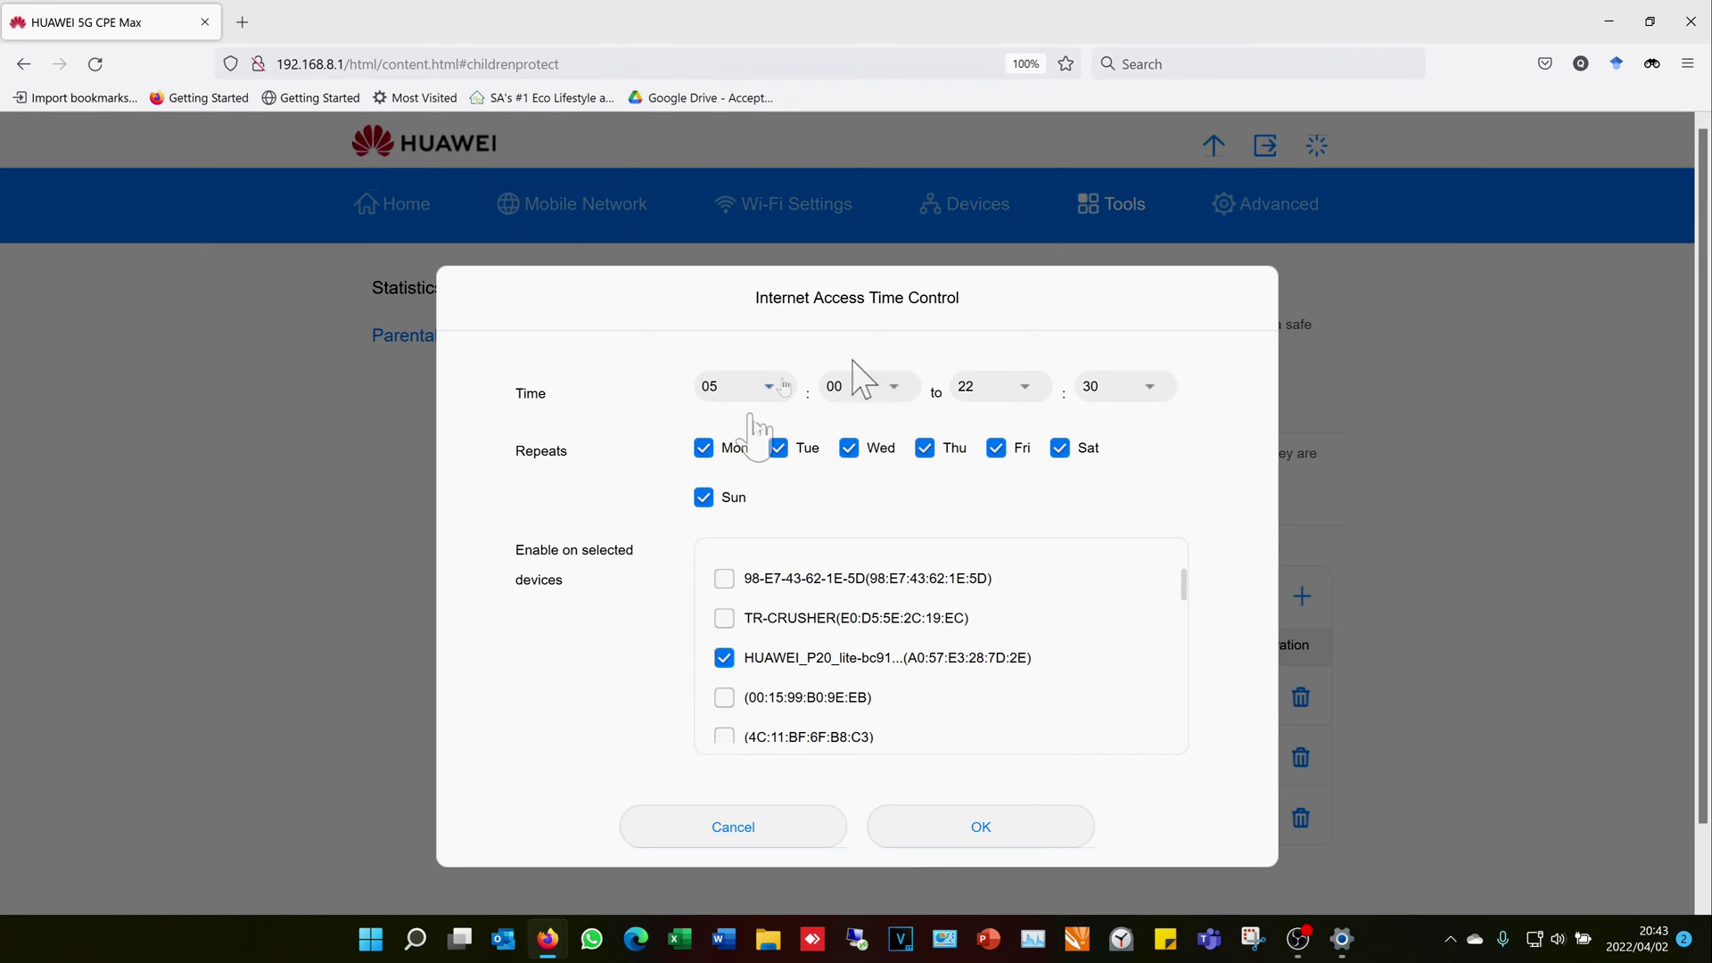
left_click(726, 662)
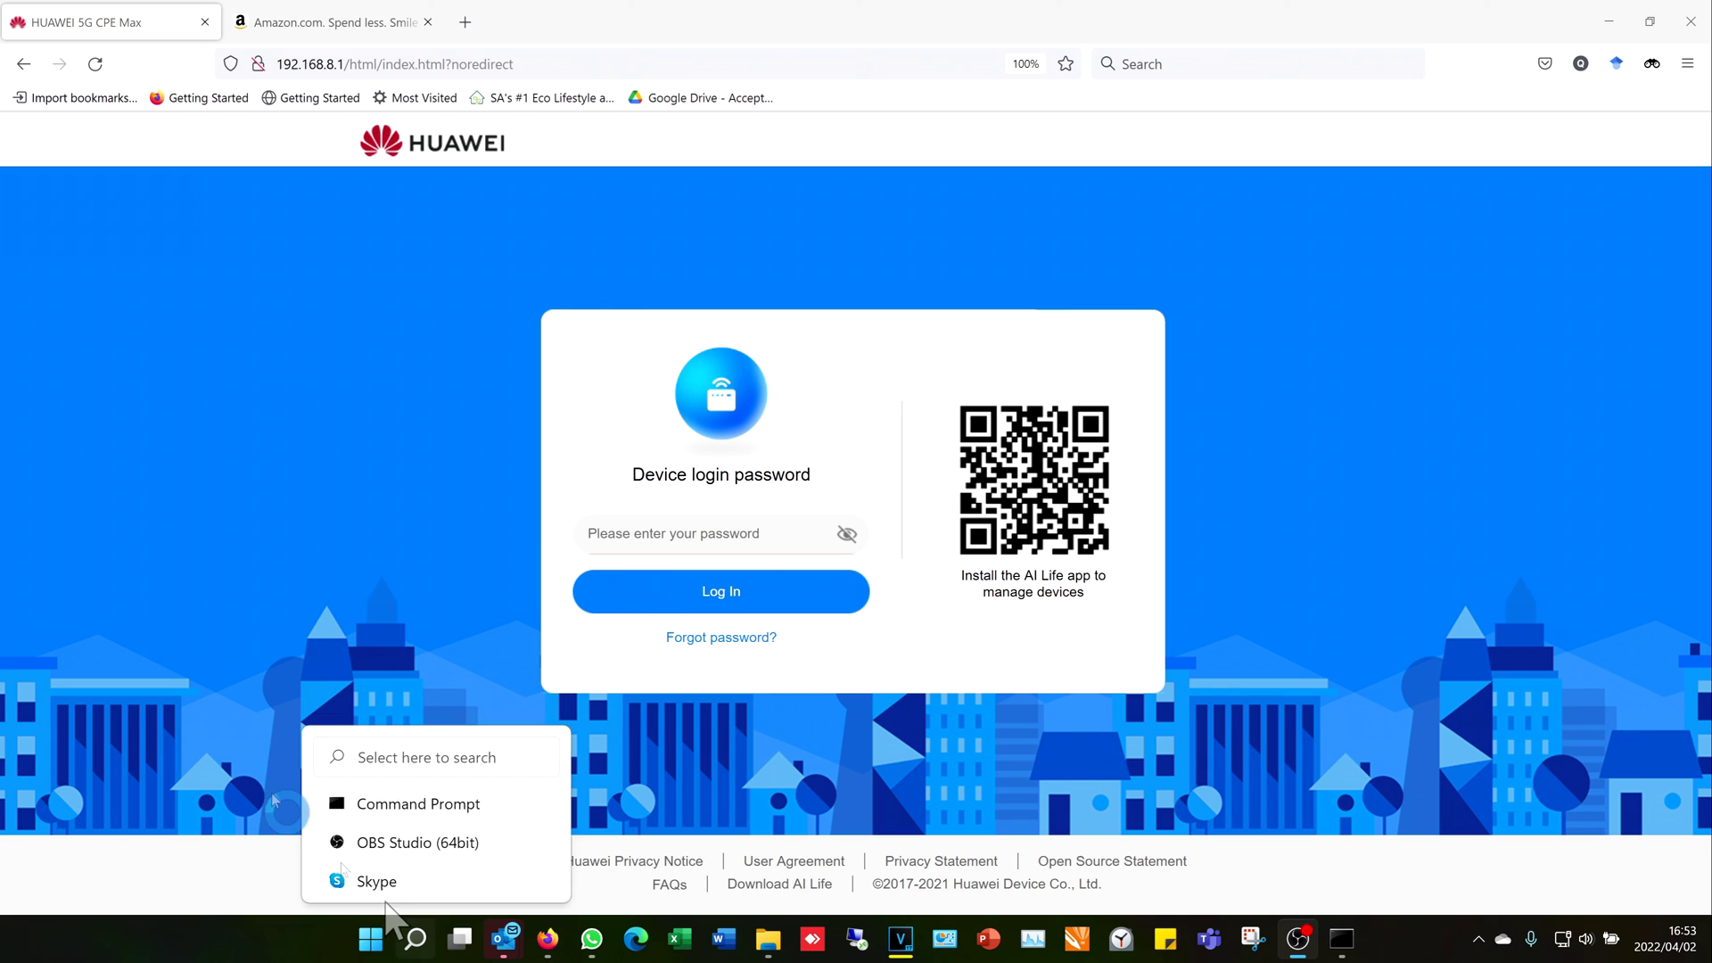
Launch Command Prompt from Windows search and run ipconfig to list adapter addresses.
left_click(417, 942)
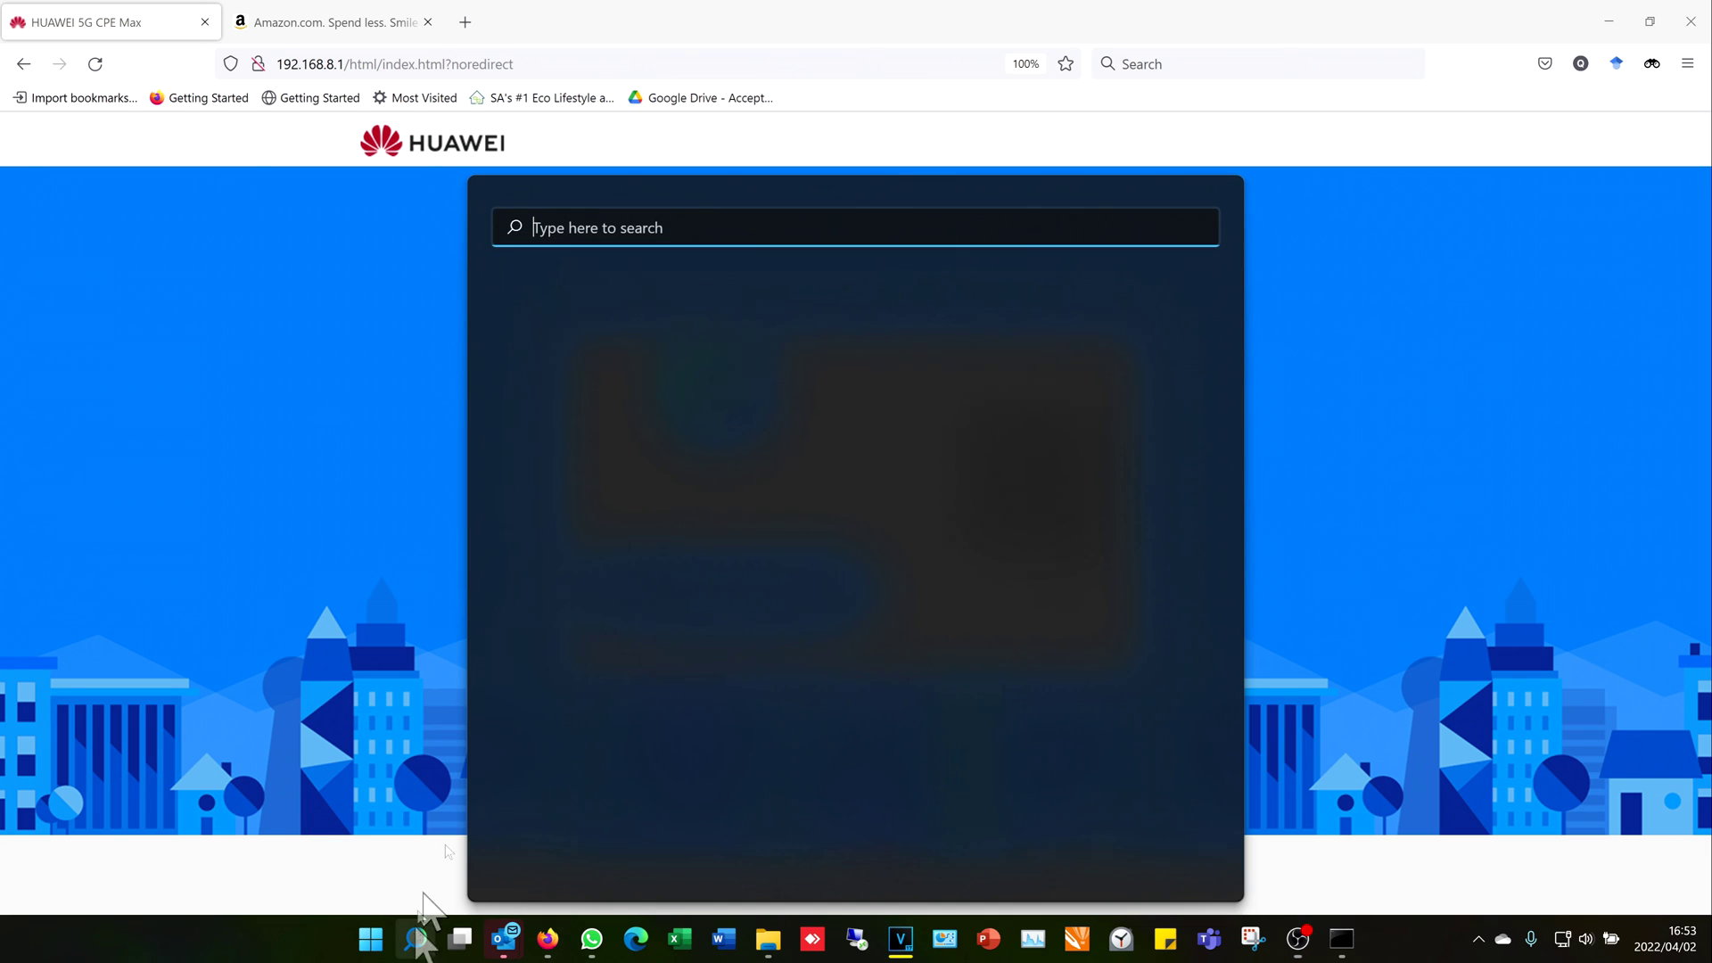
type("cmd")
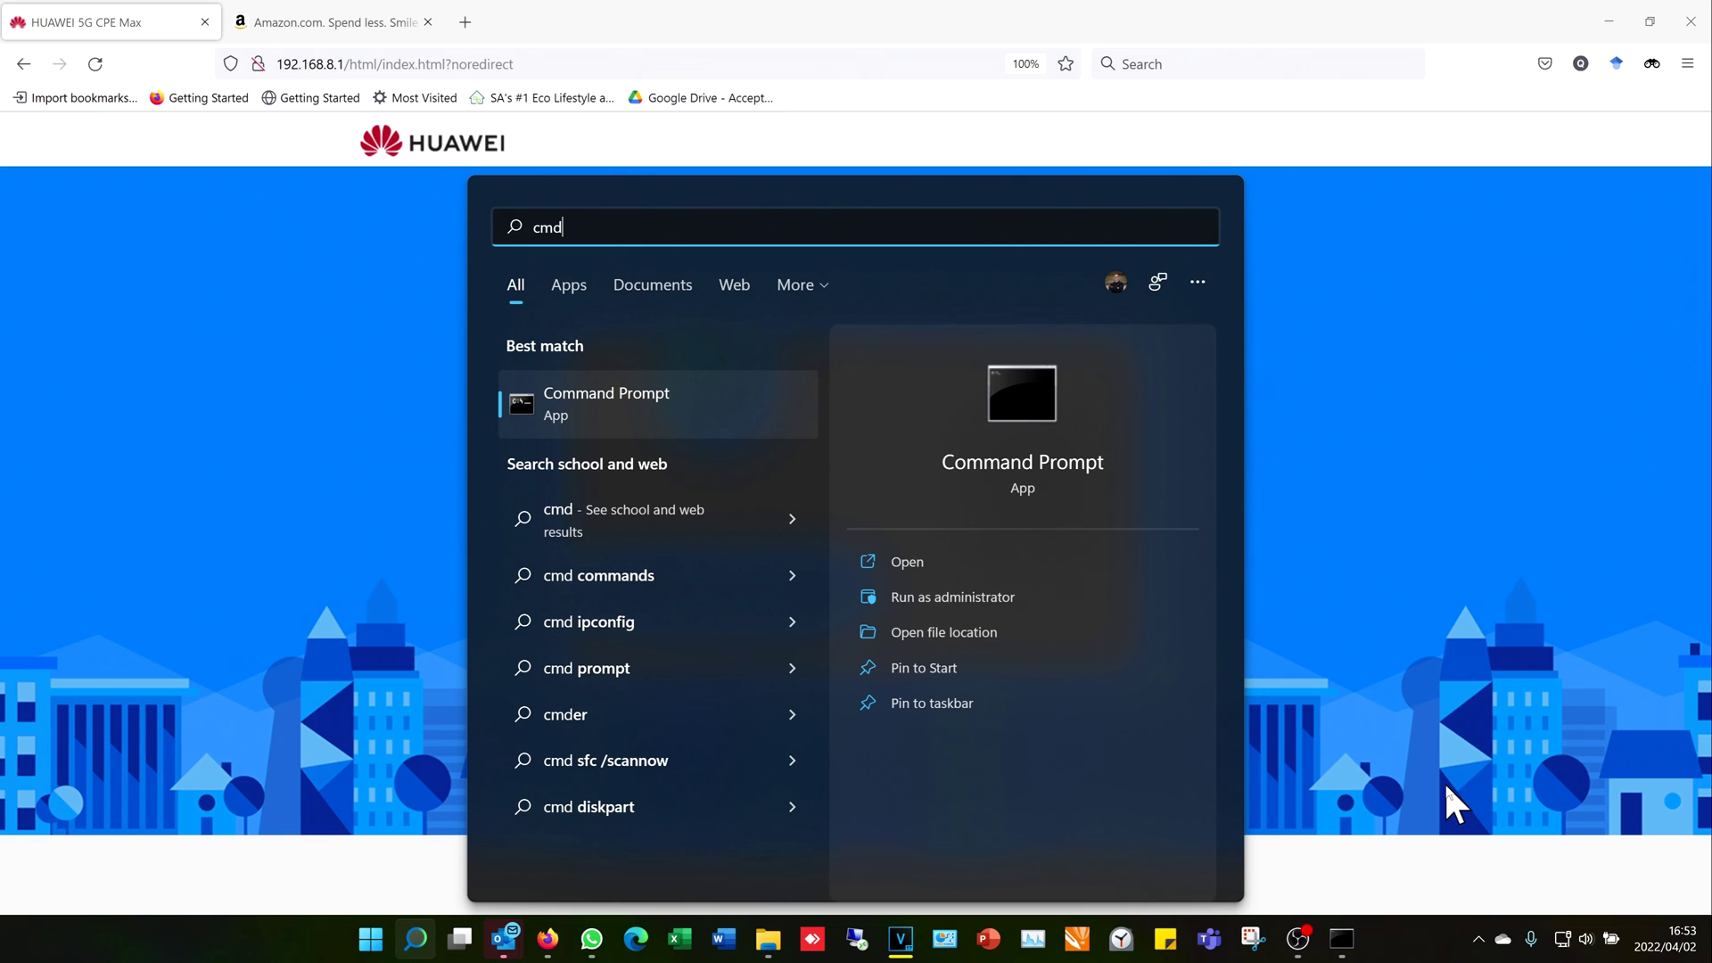
key("Return")
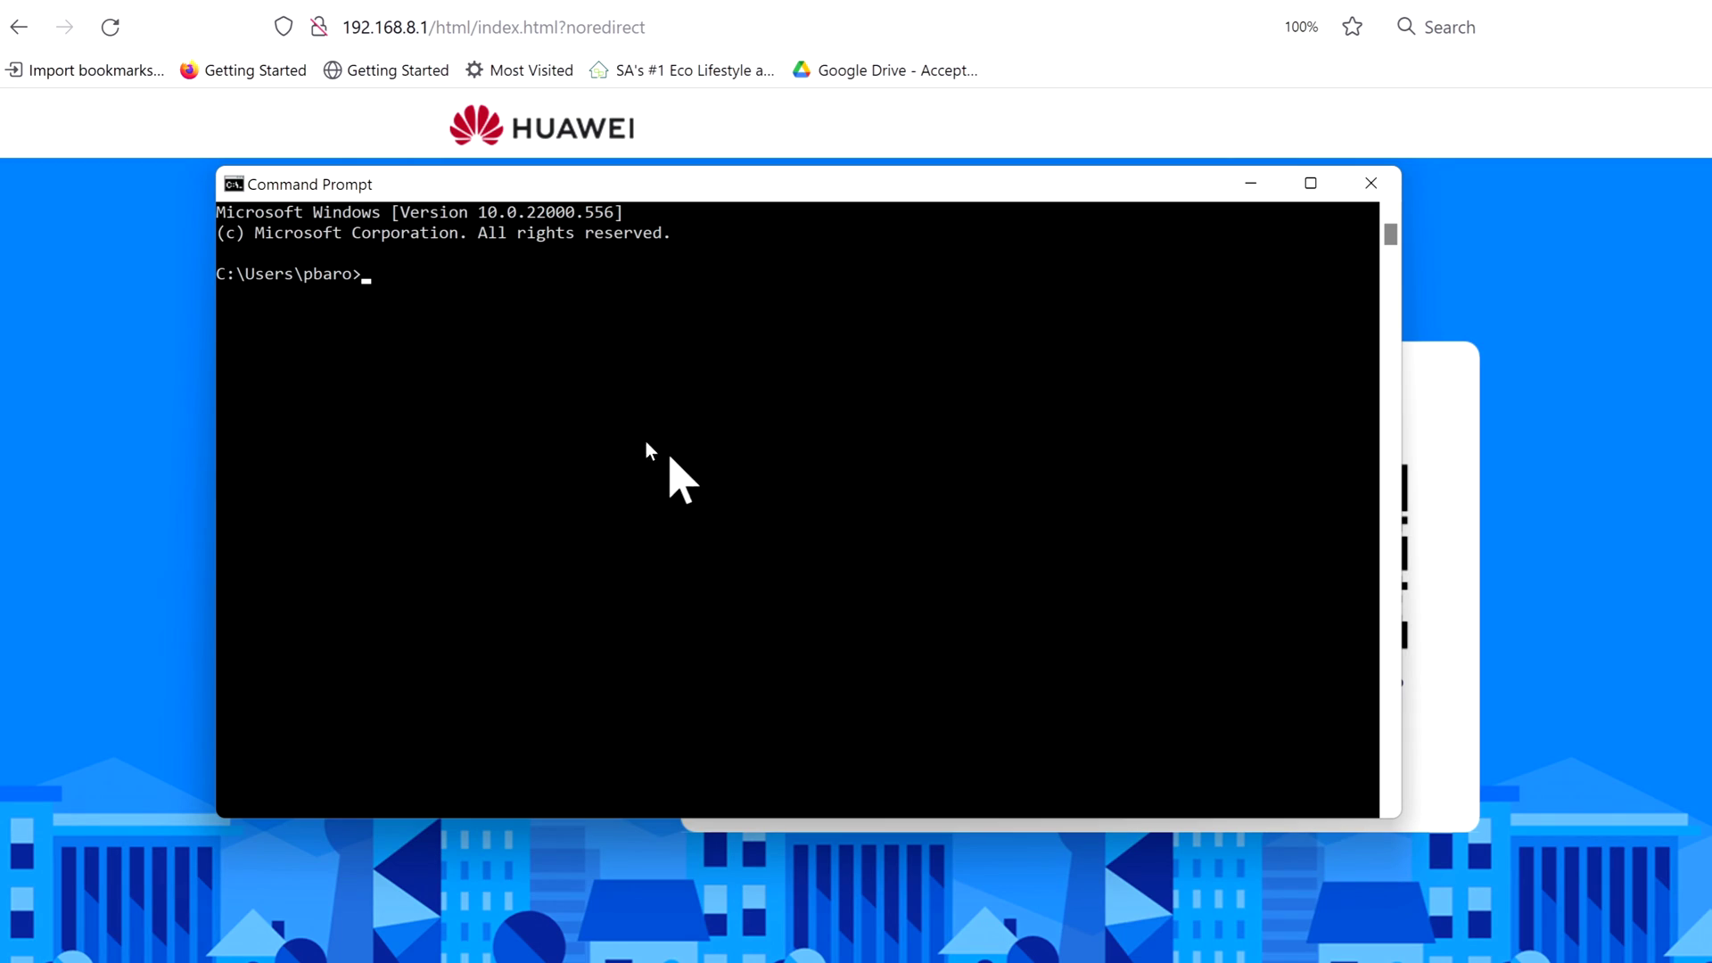
type("ipconfig")
key("Return")
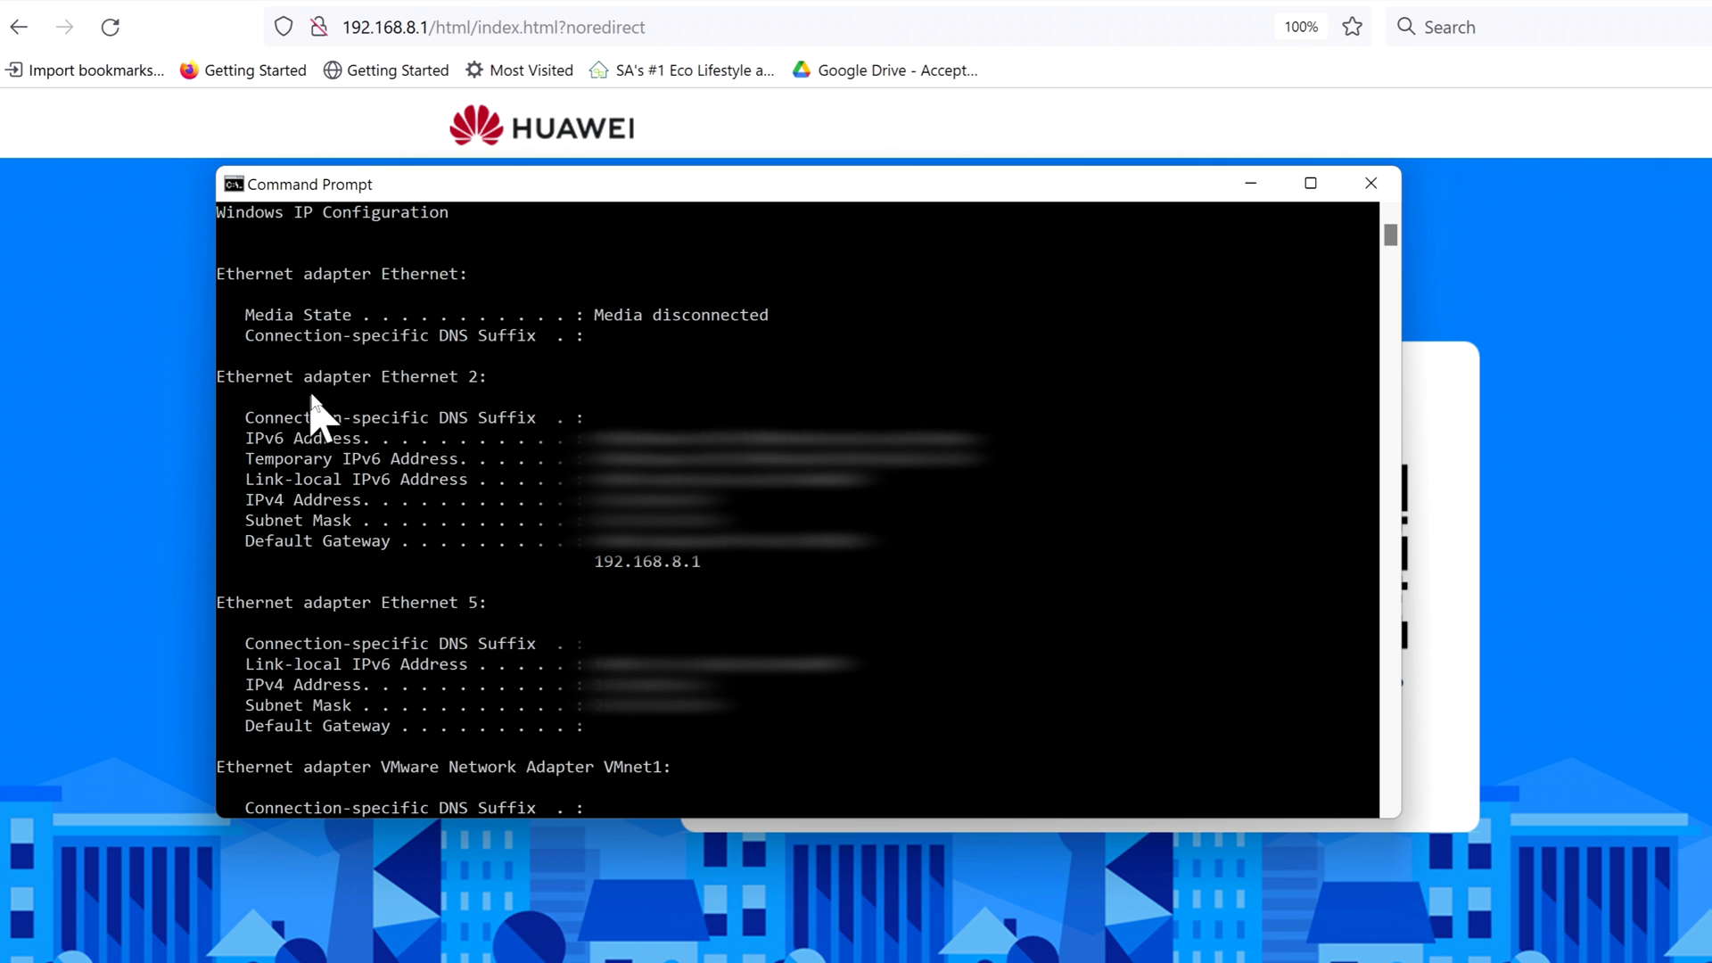
Highlight the Default Gateway 192.168.8.1 in the output, then close Command Prompt.
left_click(250, 541)
left_click_drag(249, 541, 385, 555)
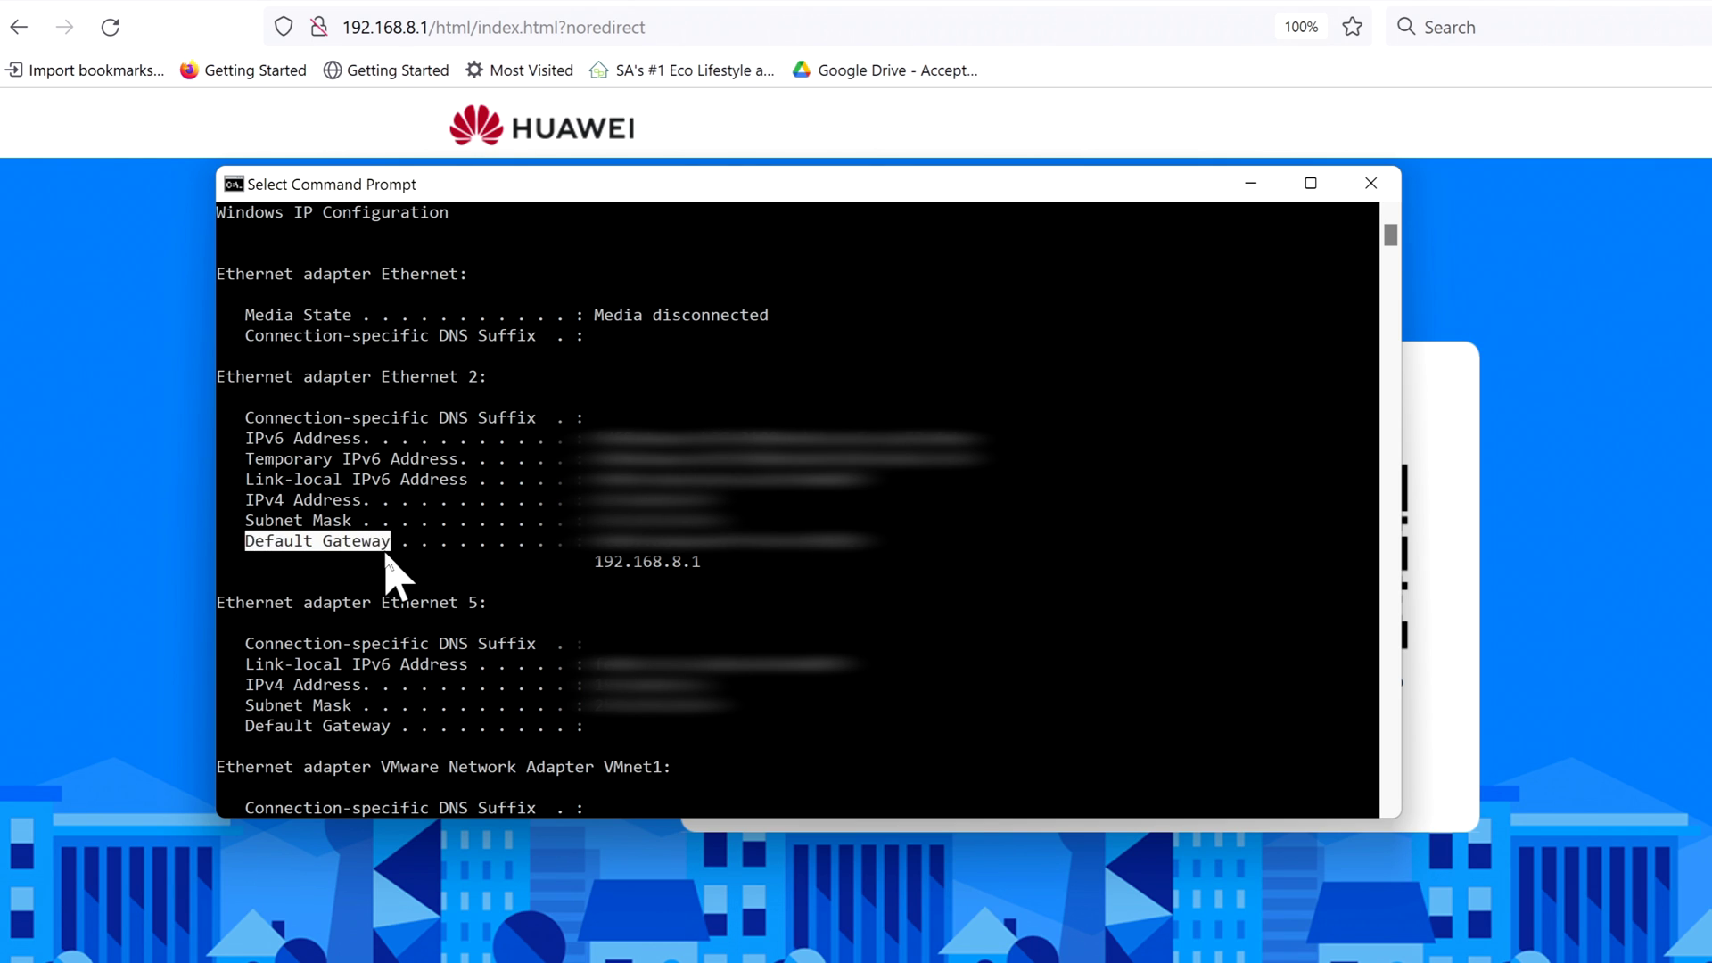
left_click_drag(709, 564, 600, 572)
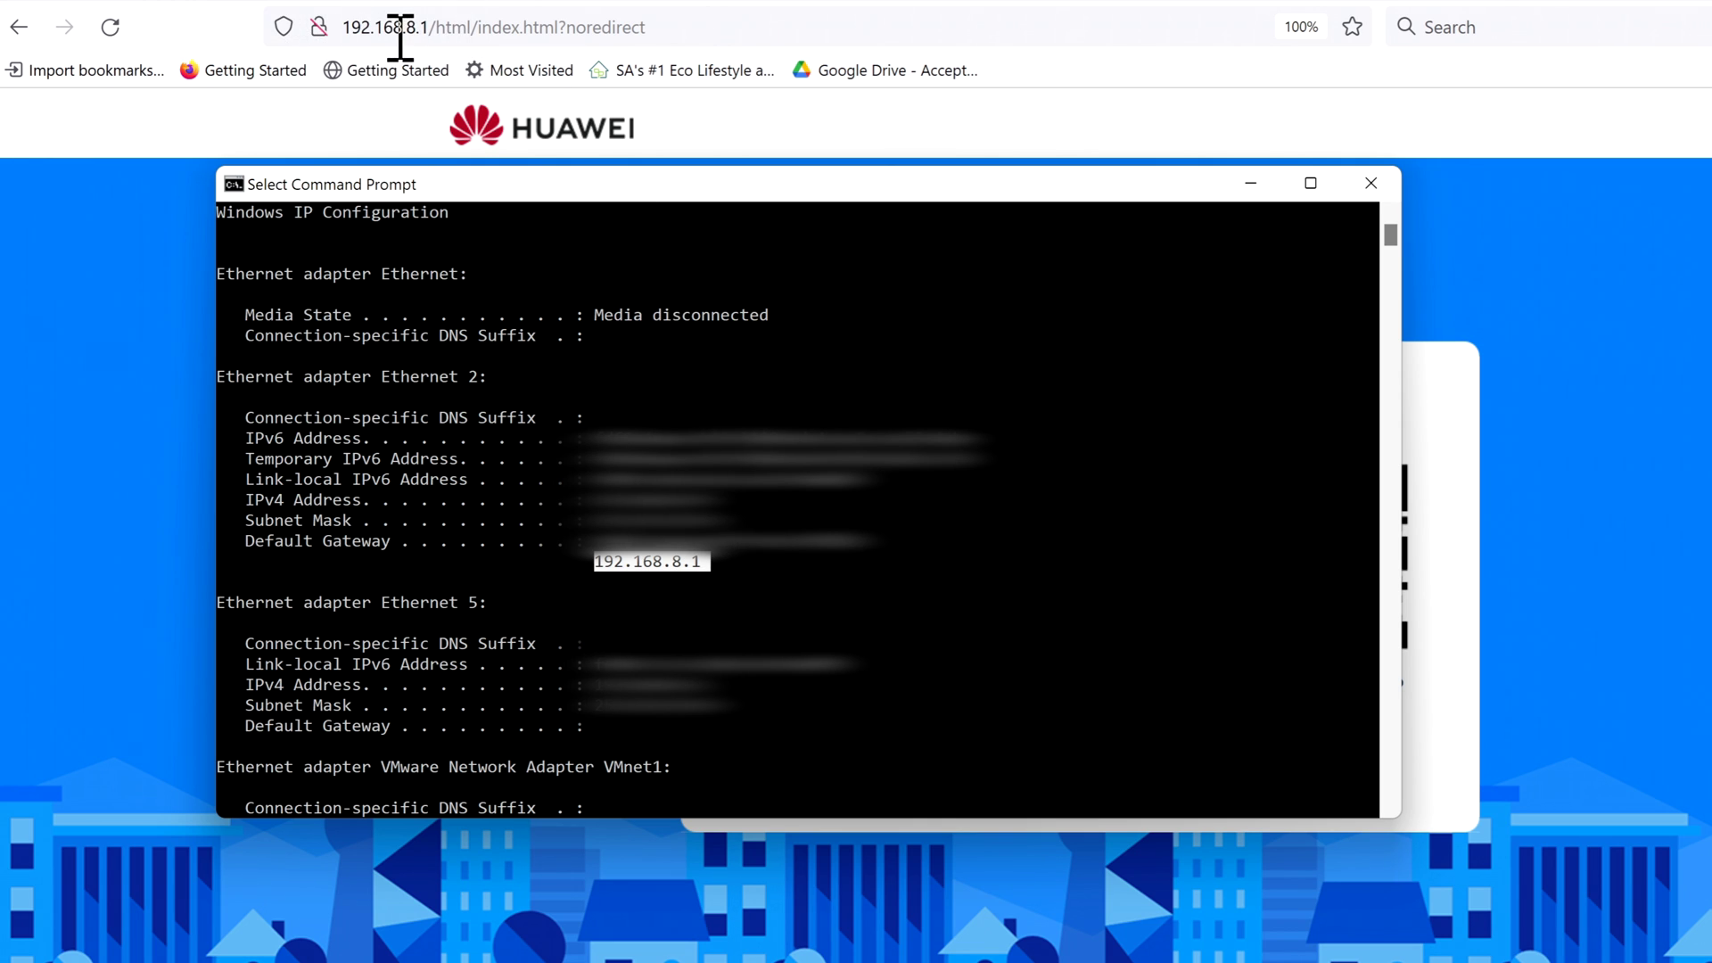
left_click(159, 314)
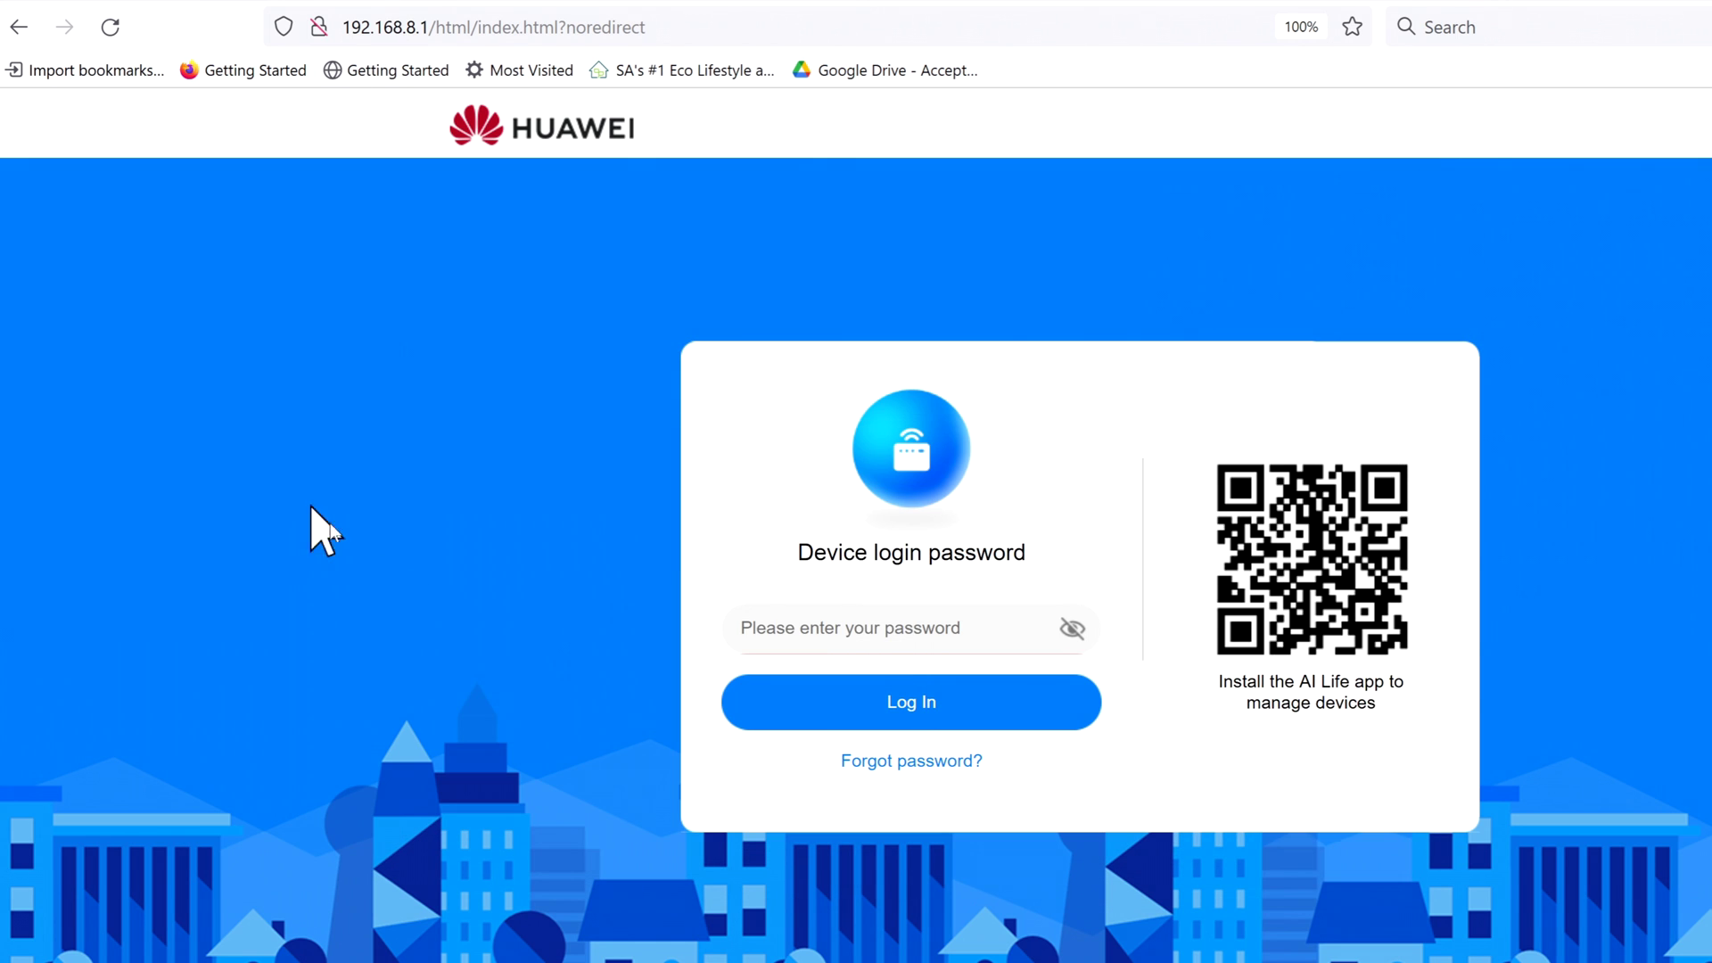